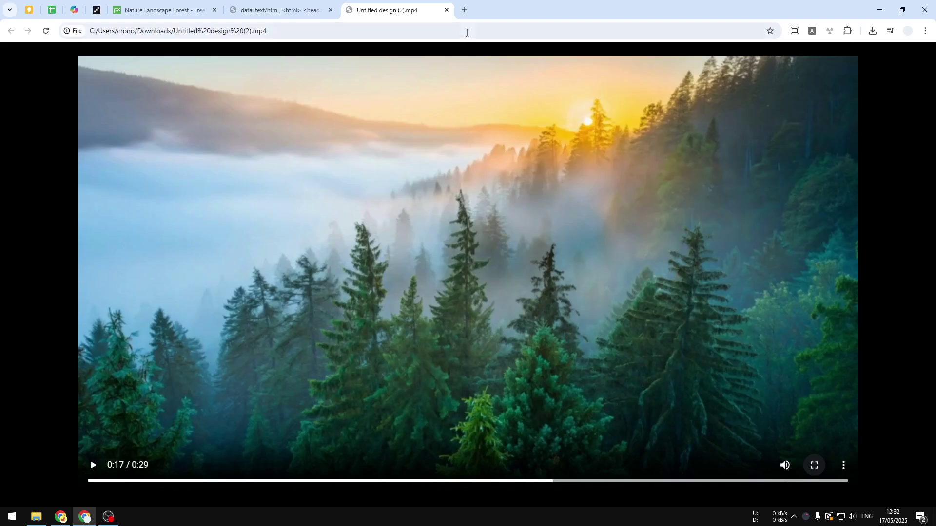
Open the Reve website (reve.art) in a new browser tab and enter its image creation app
{"action": "left_click", "coordinate": [463, 8]}
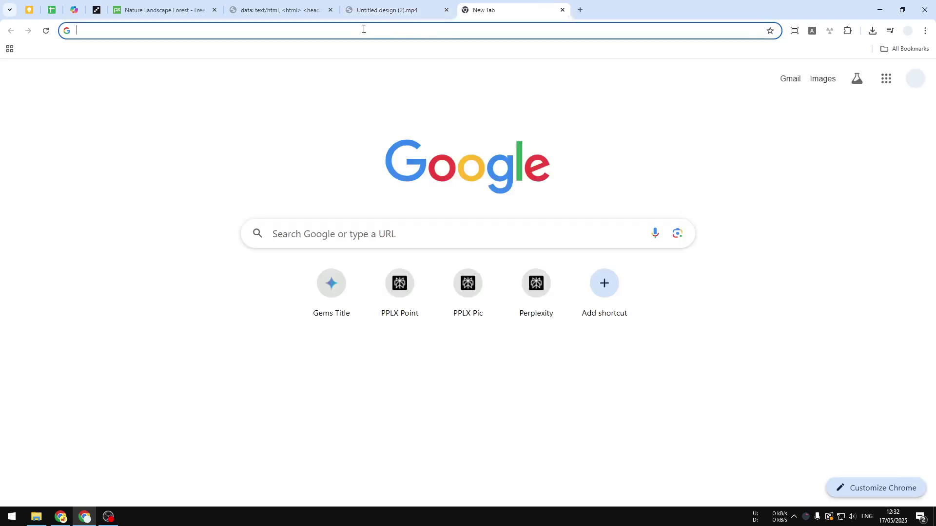
{"action": "type", "text": "reve"}
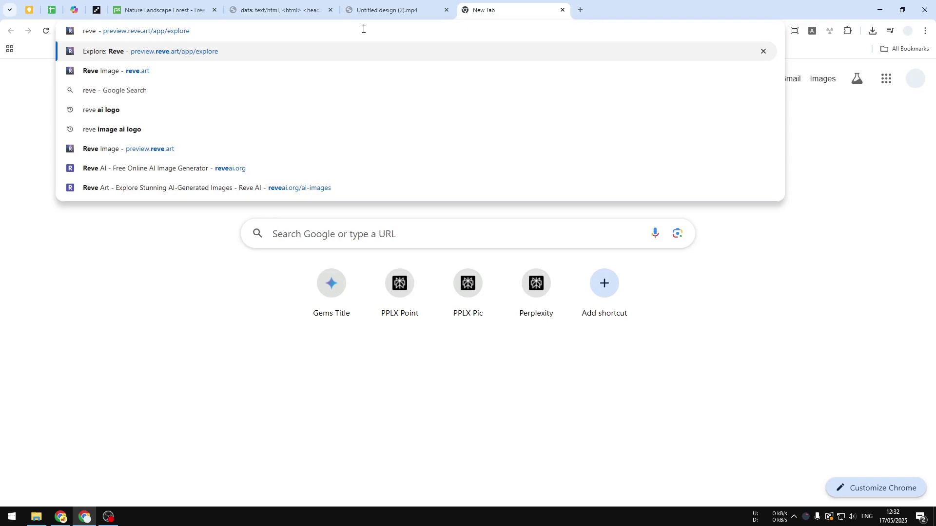
{"action": "key", "text": "Down"}
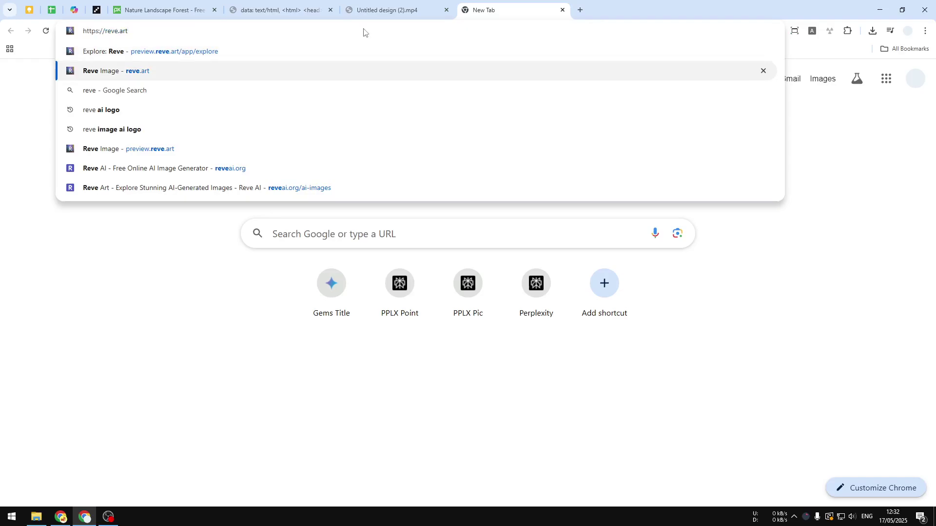
{"action": "key", "text": "Return"}
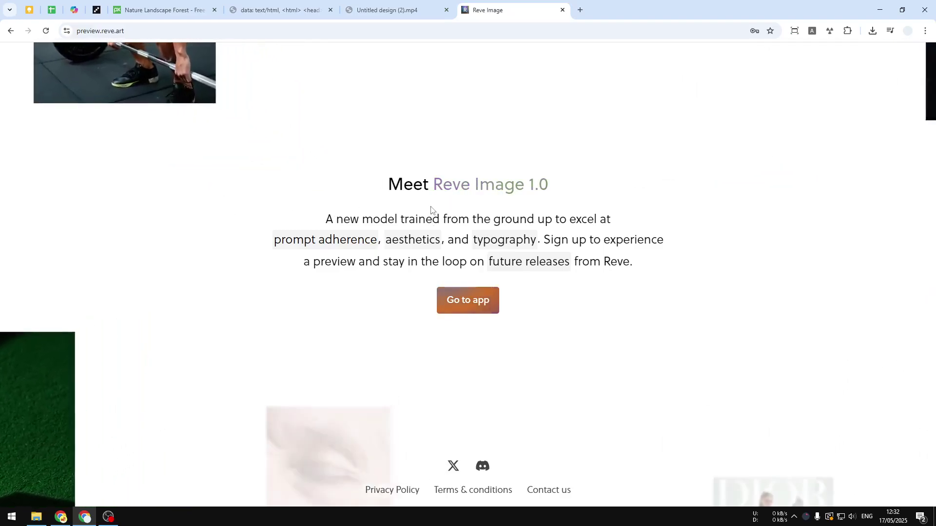
{"action": "mouse_move", "coordinate": [373, 240]}
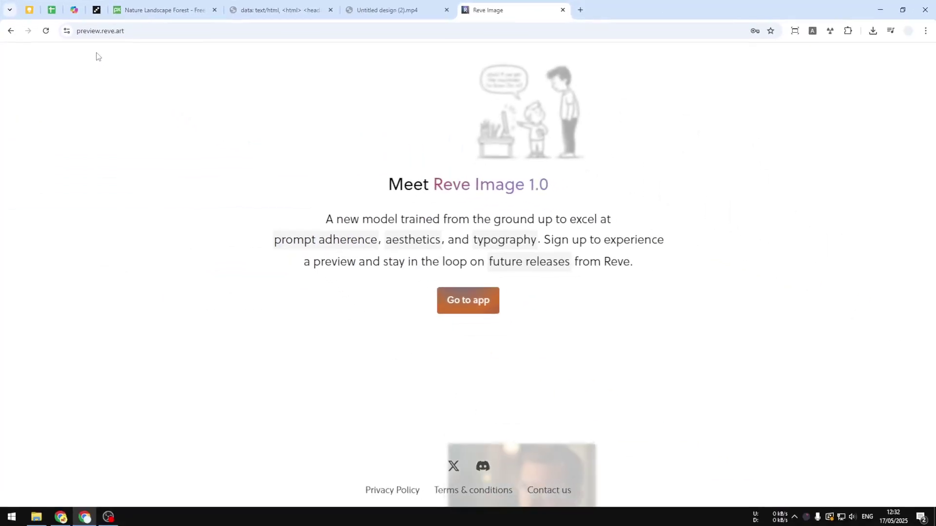
{"action": "left_click", "coordinate": [385, 9]}
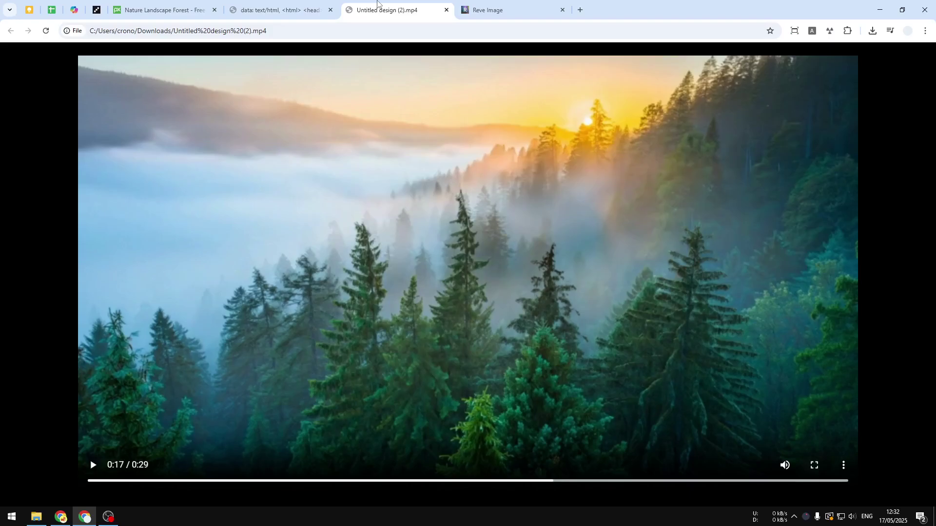
{"action": "left_click", "coordinate": [498, 8]}
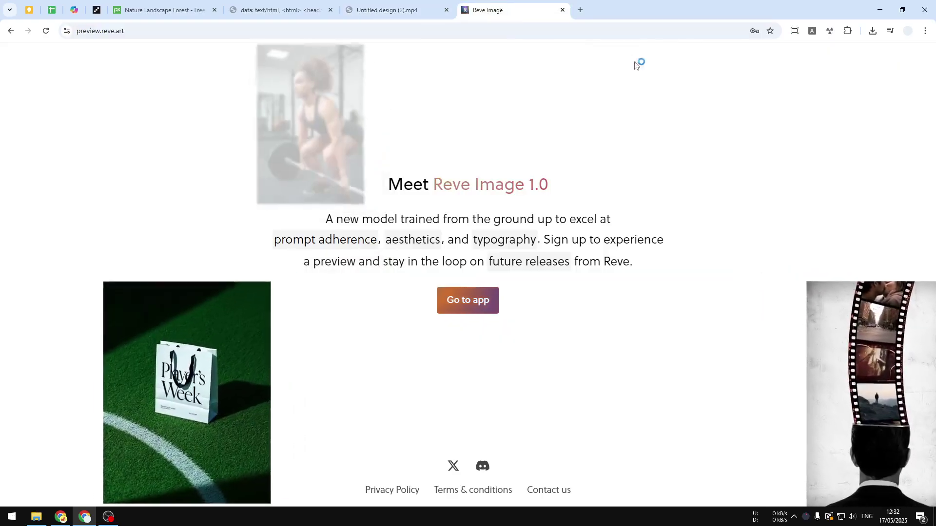
{"action": "left_click", "coordinate": [456, 305]}
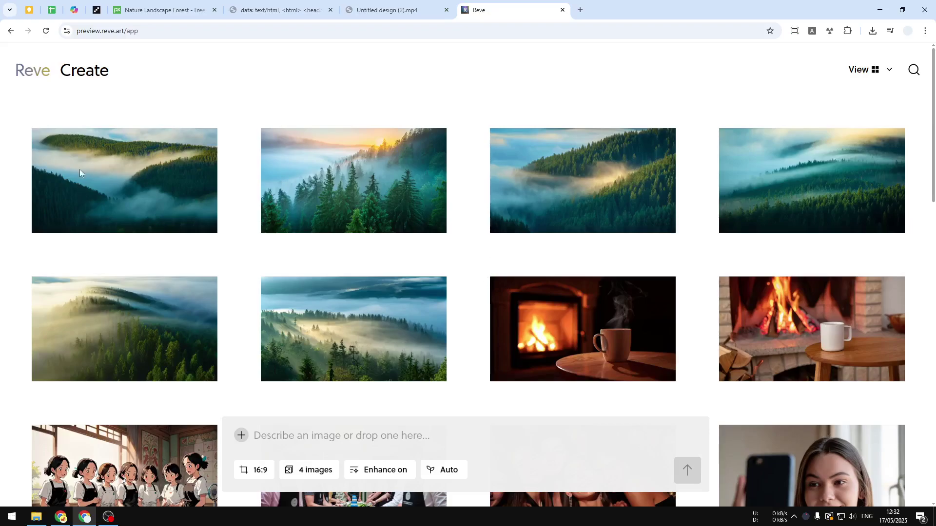
{"action": "mouse_move", "coordinate": [64, 64]}
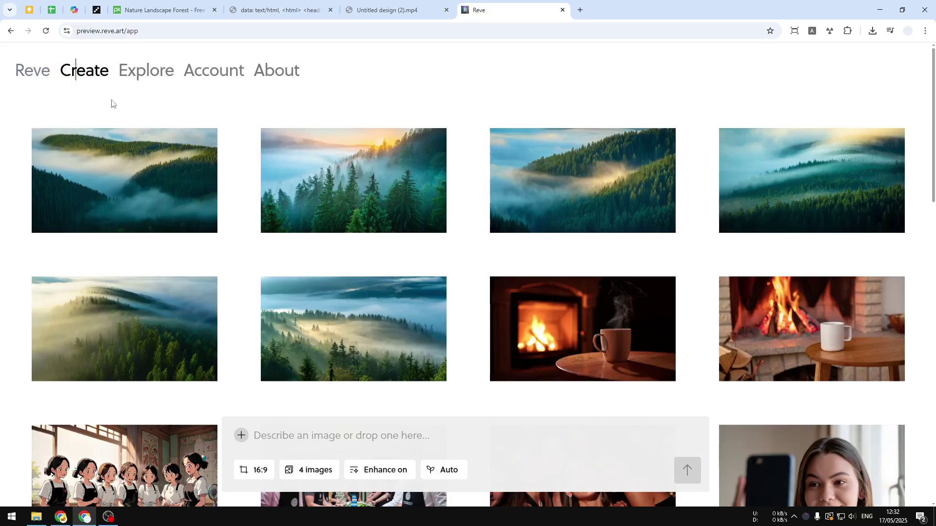
Copy the "Atmospheric forest landscape with morning mist" paragraph from the prompt notes page
{"action": "left_click", "coordinate": [299, 437]}
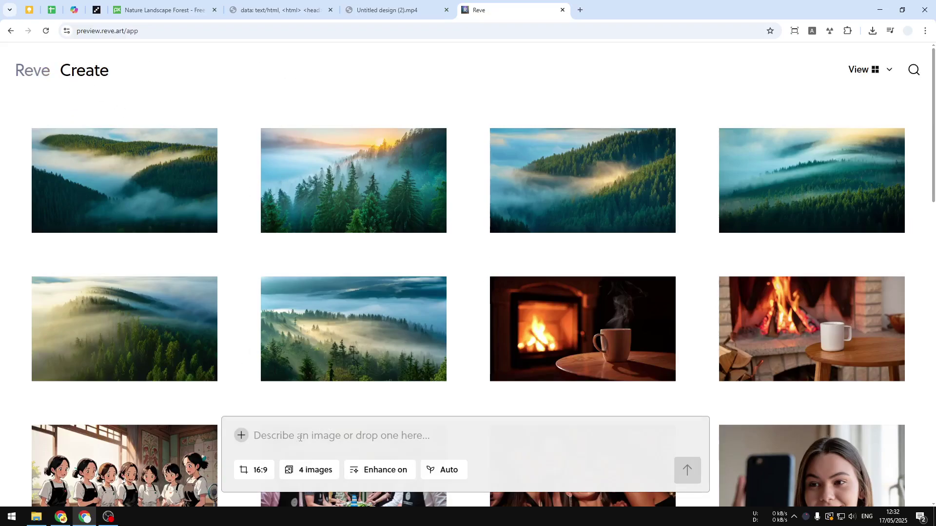
{"action": "left_click", "coordinate": [258, 3]}
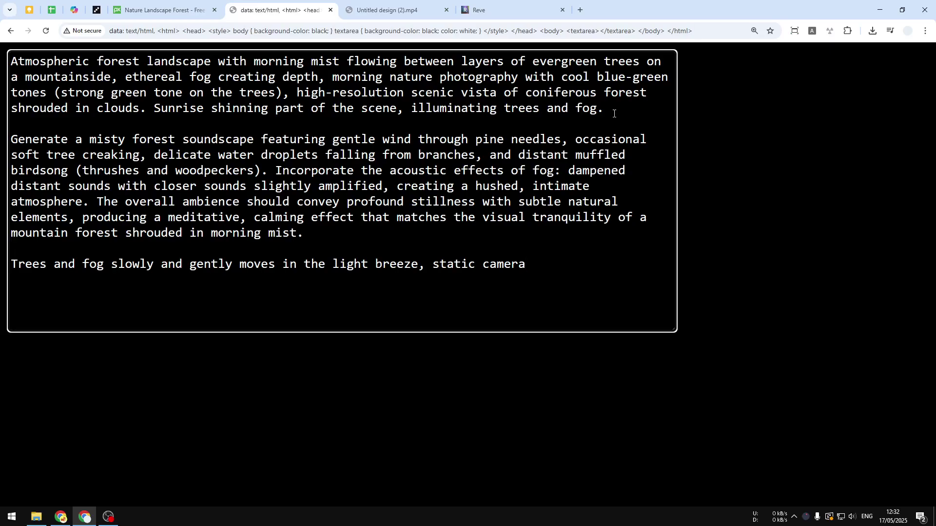
{"action": "left_click_drag", "start_coordinate": [605, 108], "coordinate": [10, 61]}
{"action": "right_click", "coordinate": [189, 87]}
{"action": "left_click", "coordinate": [224, 134]}
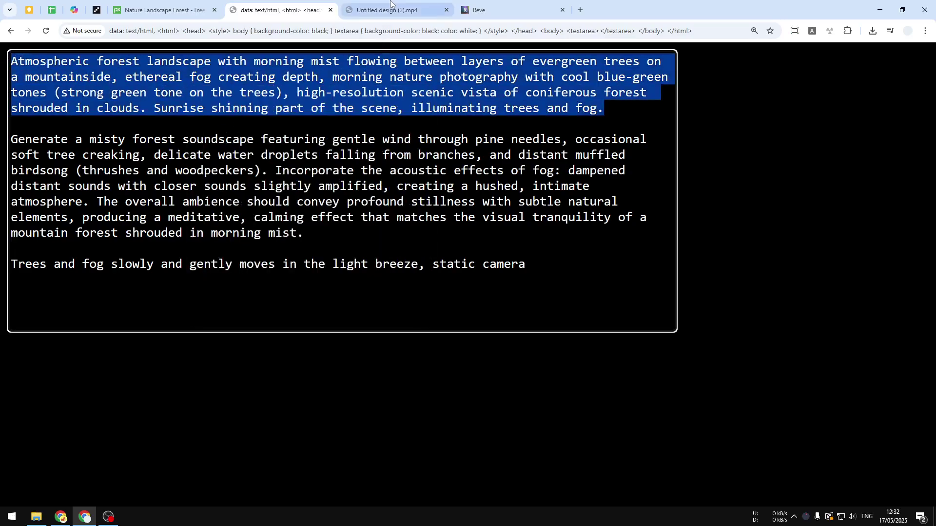
Review the Pixabay forest photo and the sample forest video, and paste the copied forest prompt into Reve's image description
{"action": "left_click", "coordinate": [388, 10]}
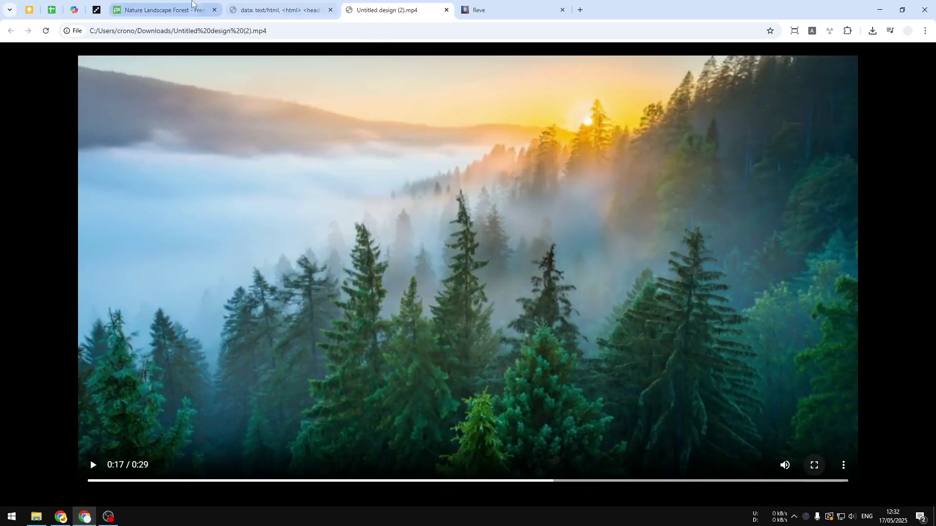
{"action": "left_click", "coordinate": [185, 3]}
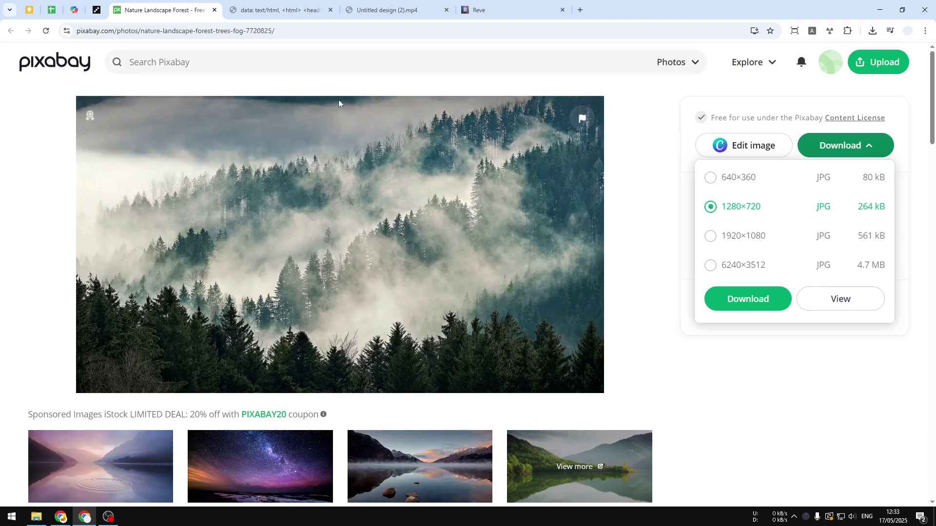
{"action": "left_click", "coordinate": [434, 3]}
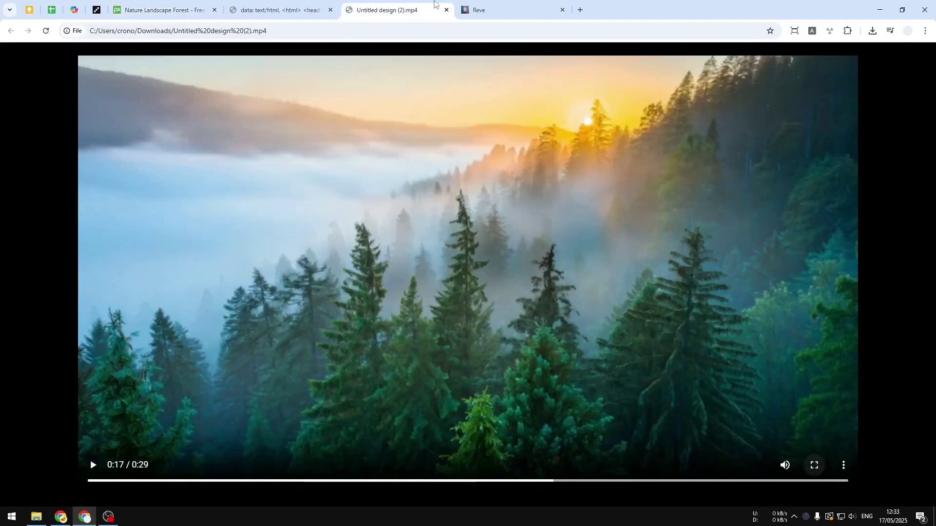
{"action": "left_click", "coordinate": [482, 9]}
{"action": "left_click", "coordinate": [376, 8]}
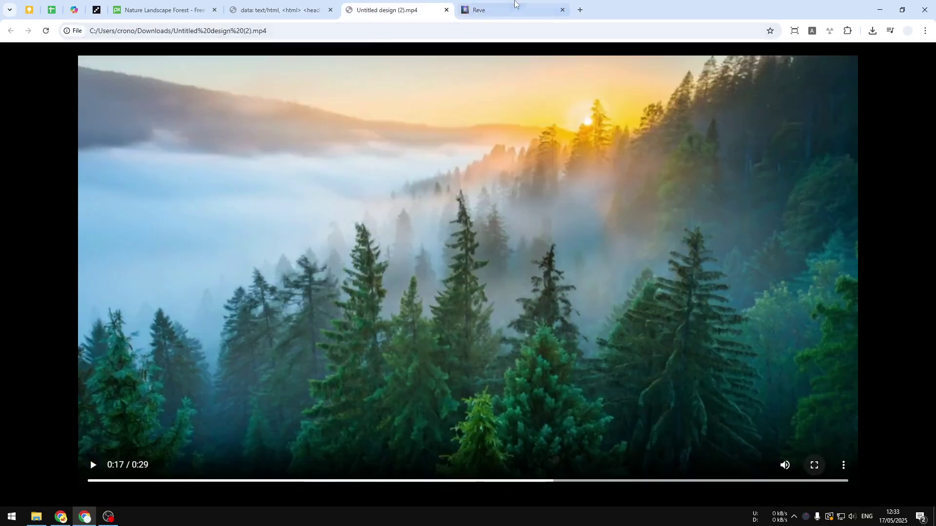
{"action": "left_click", "coordinate": [515, 4]}
{"action": "right_click", "coordinate": [286, 434]}
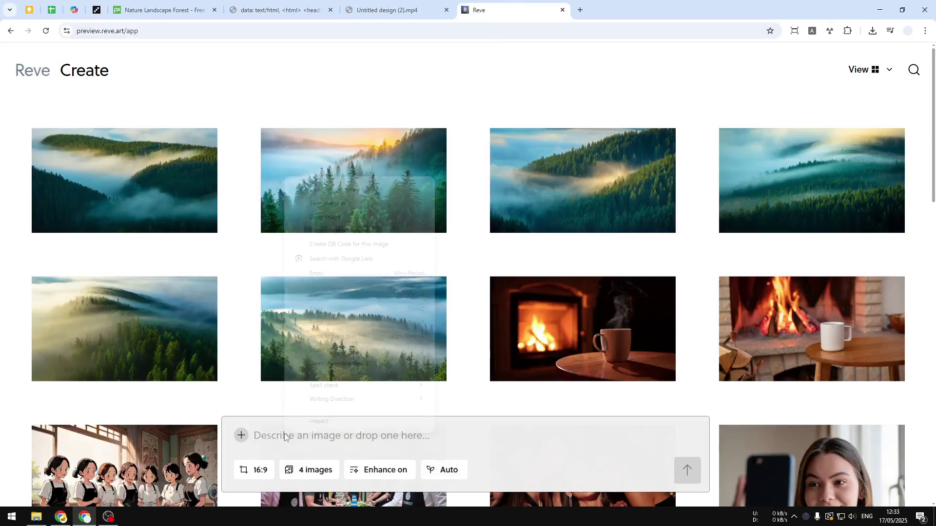
{"action": "left_click", "coordinate": [317, 323]}
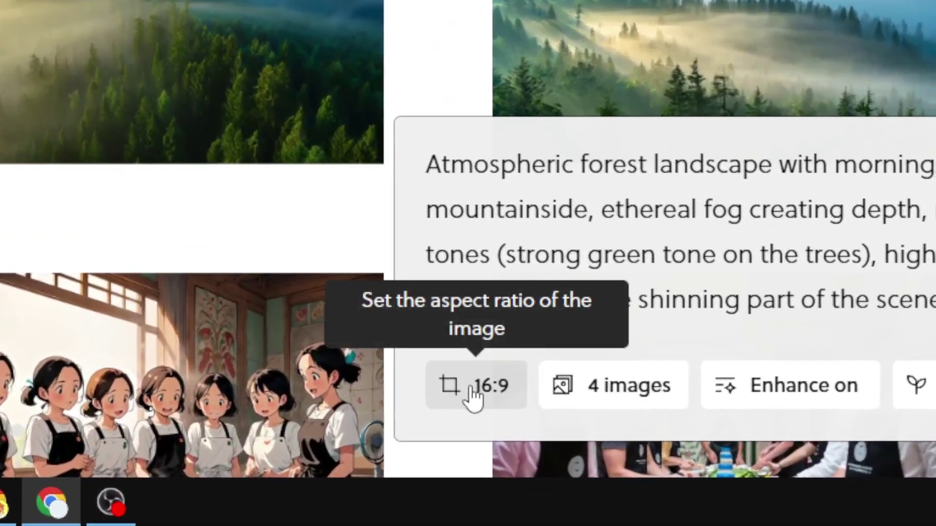
Set the aspect ratio to 16:9 and the number of images to 2, and generate the forest images
{"action": "left_click", "coordinate": [471, 395]}
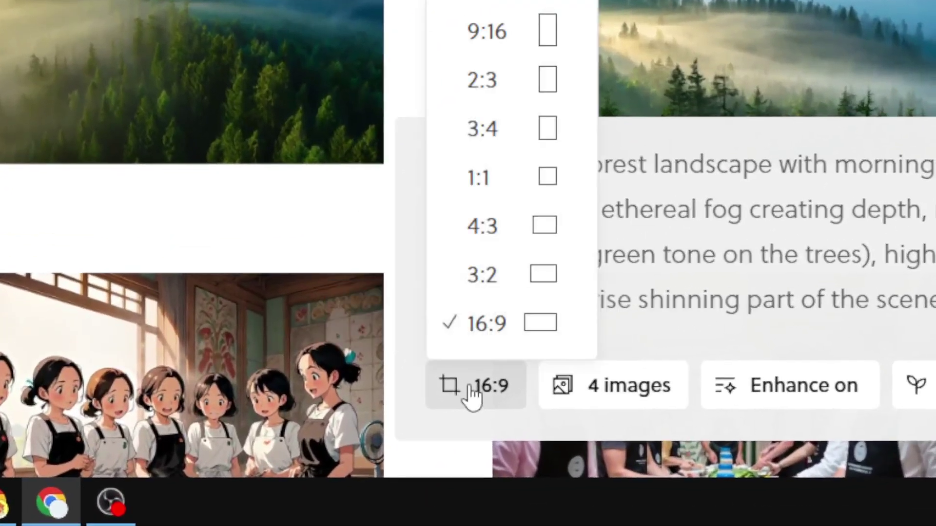
{"action": "left_click", "coordinate": [473, 328]}
{"action": "left_click", "coordinate": [595, 385]}
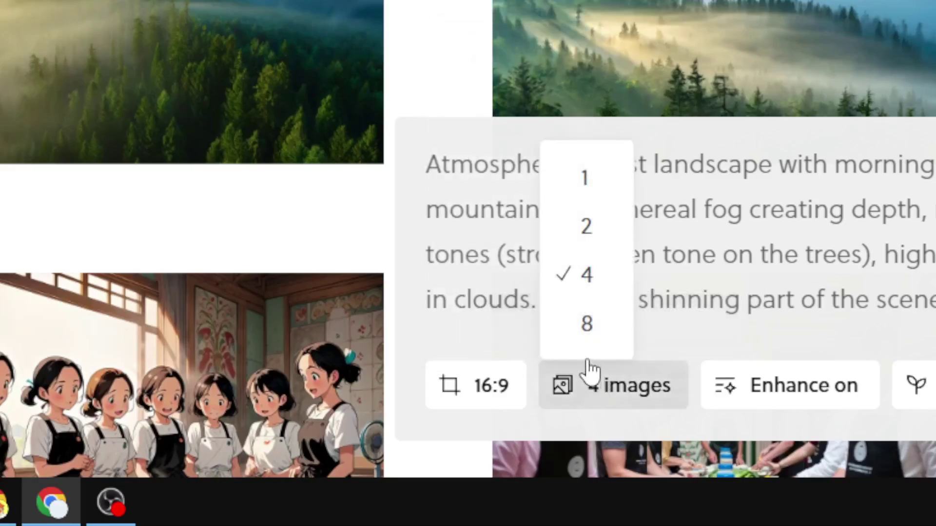
{"action": "left_click", "coordinate": [585, 229]}
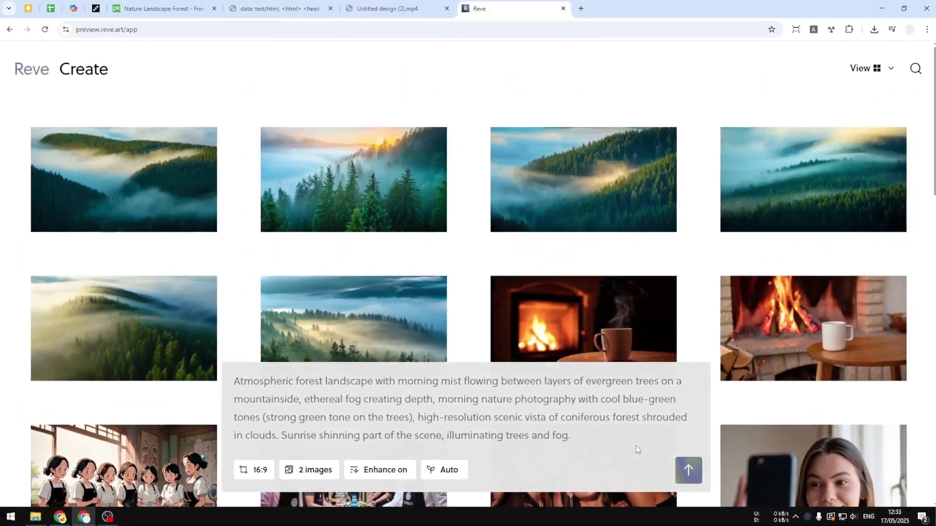
{"action": "left_click", "coordinate": [624, 438]}
{"action": "left_click", "coordinate": [686, 469]}
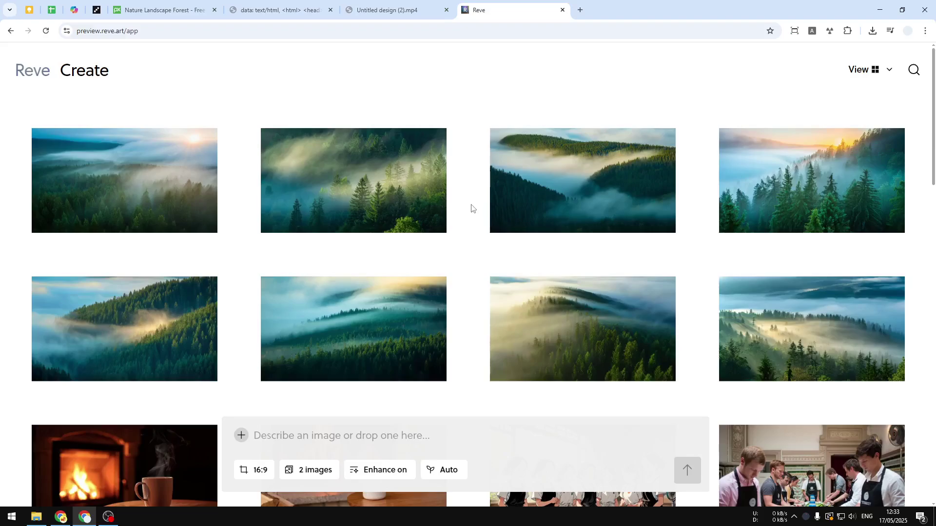
Download the new misty forest image with the bright green bush, view it in its own tab and close that tab
{"action": "left_click", "coordinate": [350, 148]}
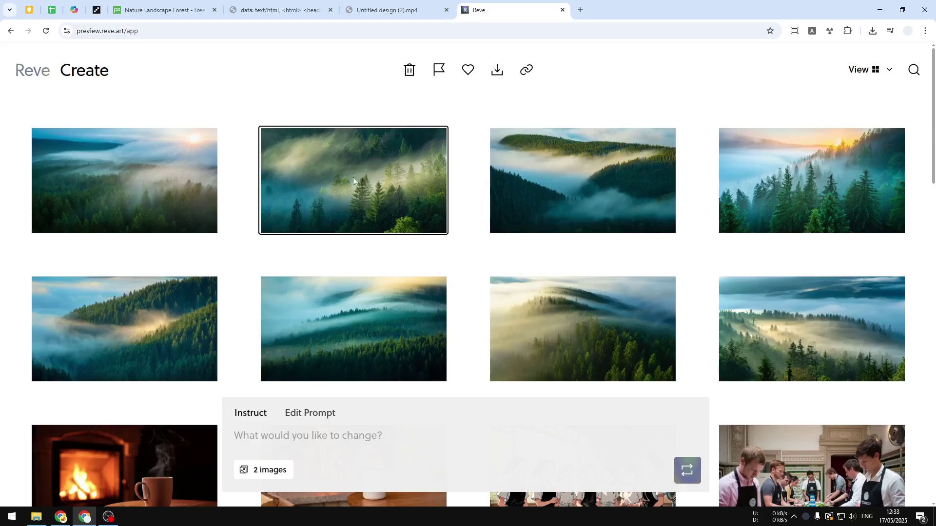
{"action": "left_click", "coordinate": [492, 71]}
{"action": "left_click_drag", "start_coordinate": [790, 57], "coordinate": [629, 5]}
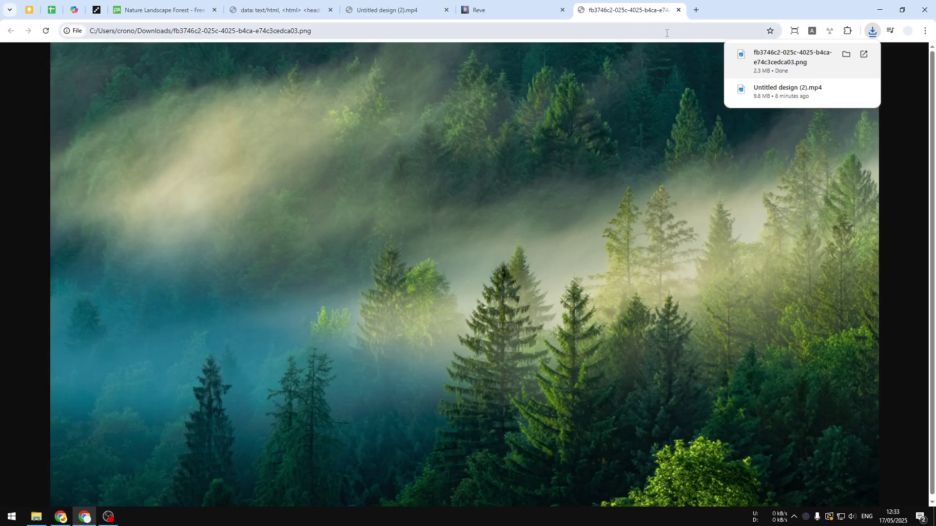
{"action": "left_click", "coordinate": [678, 9]}
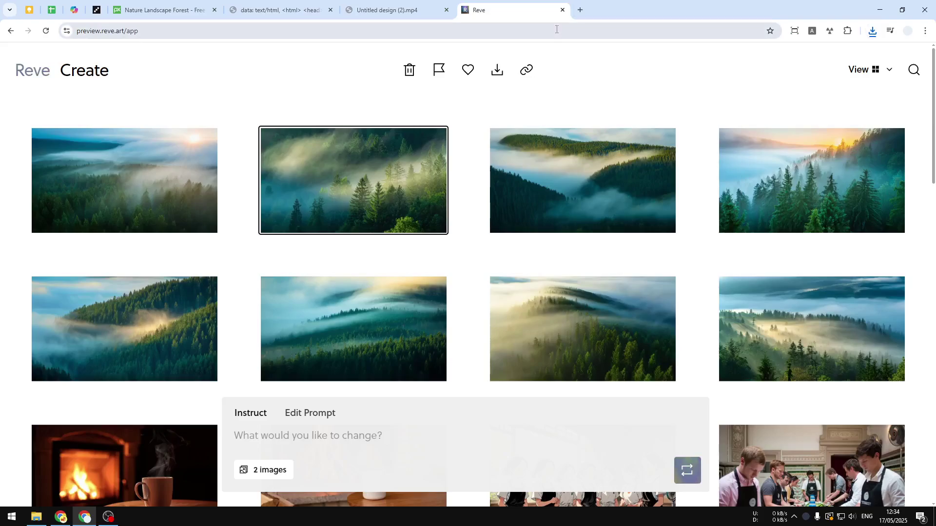
Go to aistudio.google.com and open Veo video generation under Generate Media
{"action": "left_click", "coordinate": [556, 29]}
{"action": "type", "text": "a"}
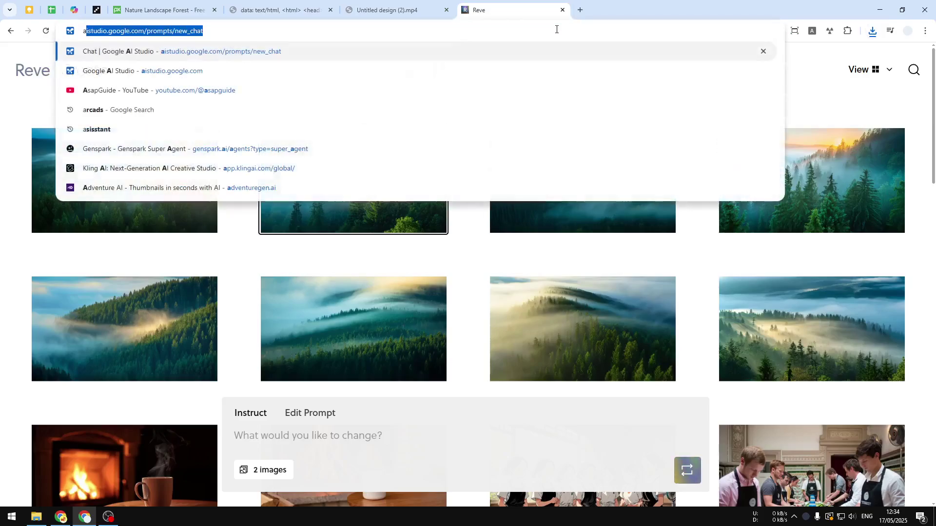
{"action": "type", "text": "istudio.google"}
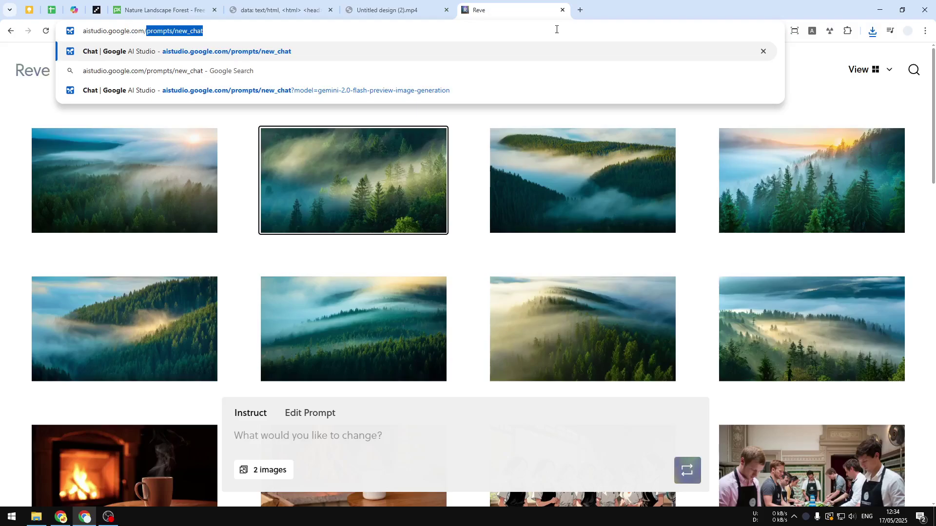
{"action": "type", "text": ".com/"}
{"action": "key", "text": "BackSpace"}
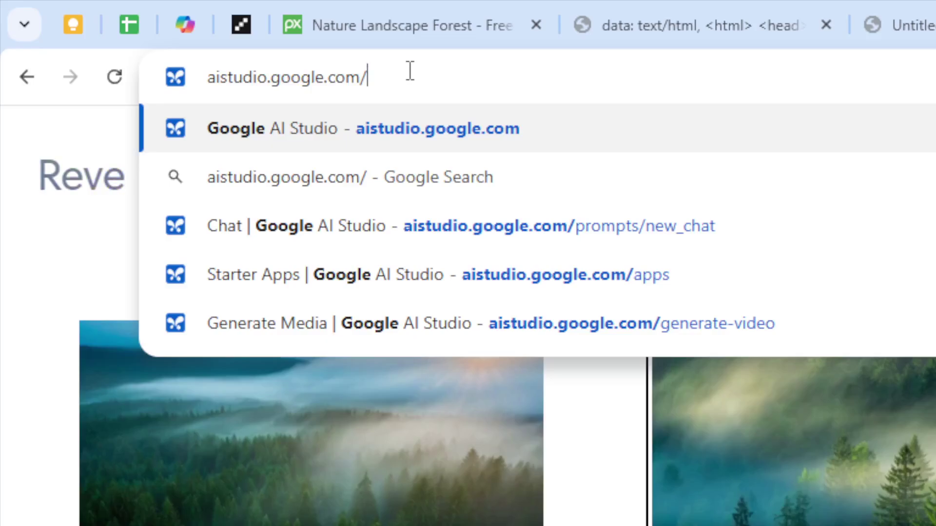
{"action": "key", "text": "Return"}
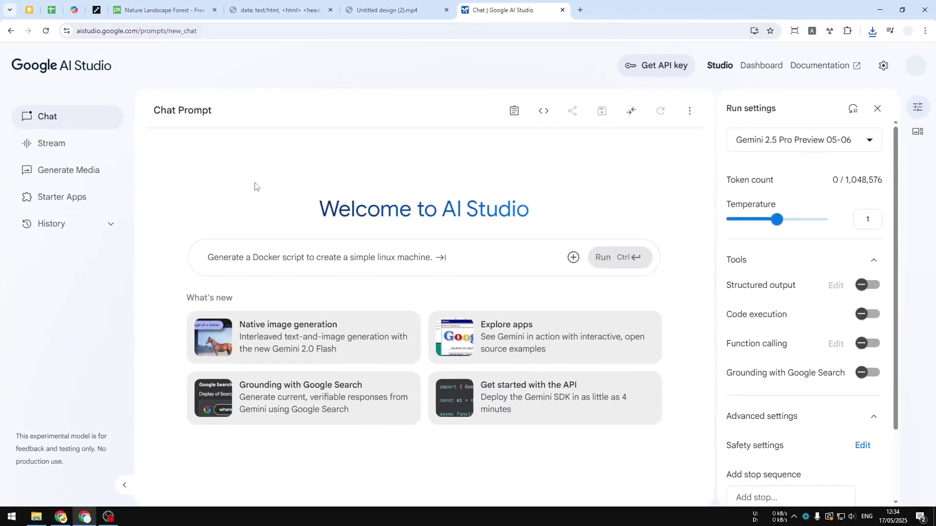
{"action": "left_click", "coordinate": [80, 170]}
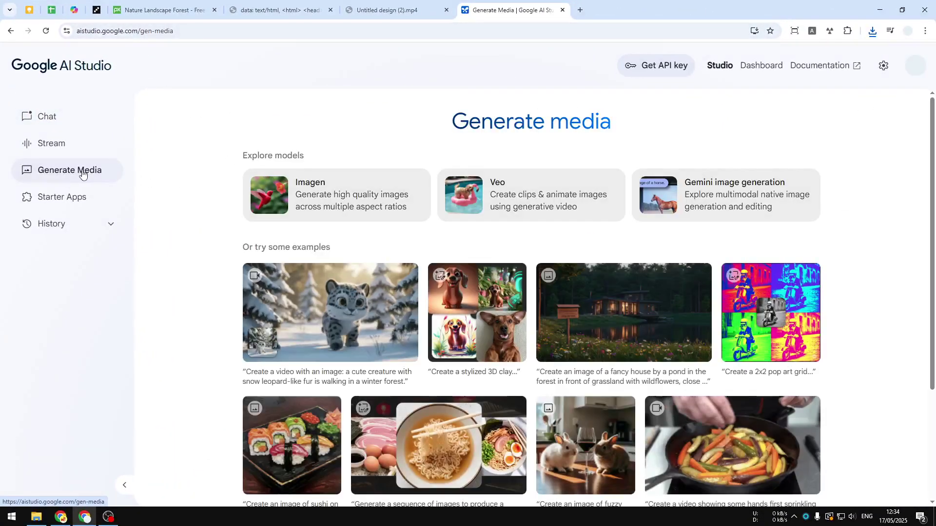
{"action": "left_click", "coordinate": [510, 194]}
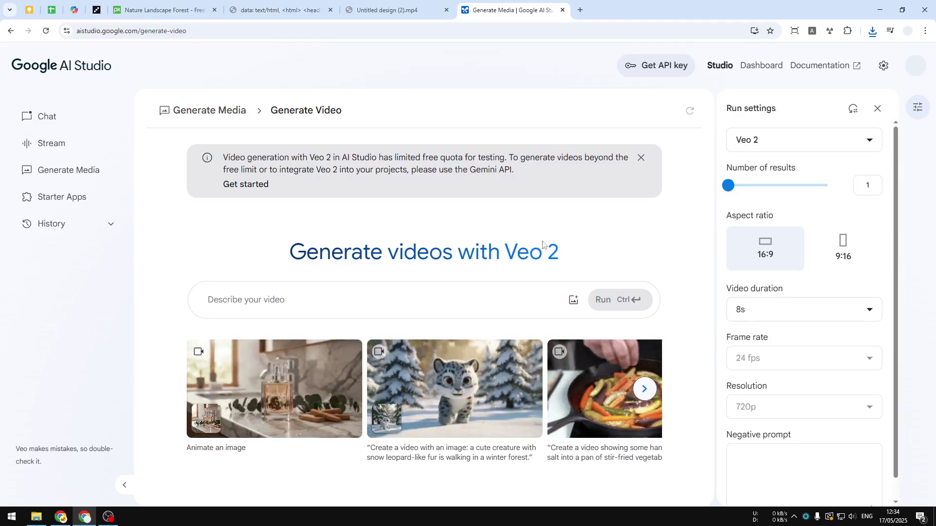
Upload the downloaded forest image fb3746c2-025c-4025-b4ca-e74c3cedca03.png as the source image for the Veo 2 video
{"action": "left_click", "coordinate": [573, 300]}
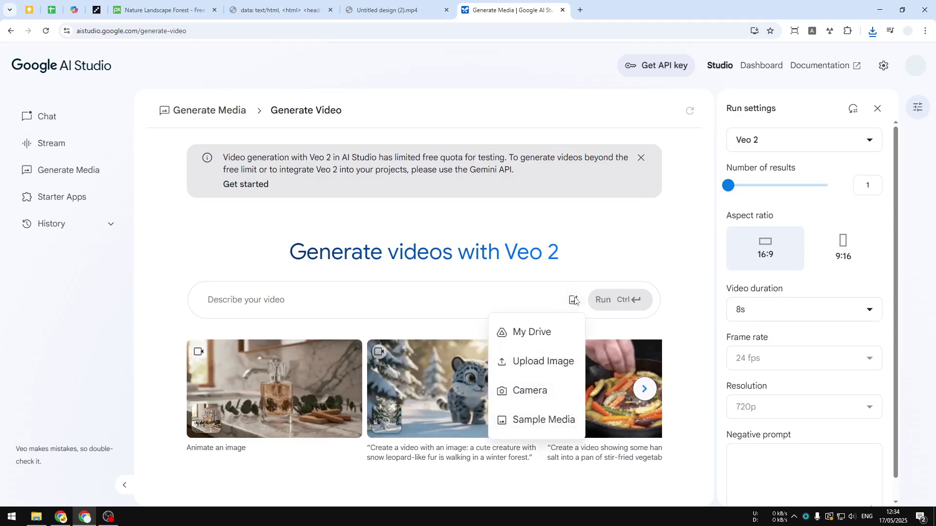
{"action": "left_click", "coordinate": [536, 364]}
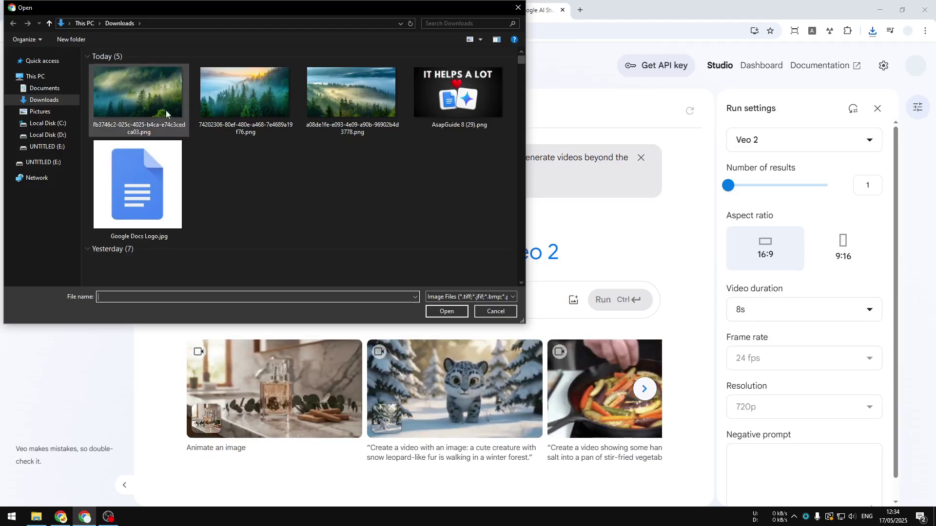
{"action": "left_click", "coordinate": [150, 101]}
{"action": "left_click", "coordinate": [446, 310]}
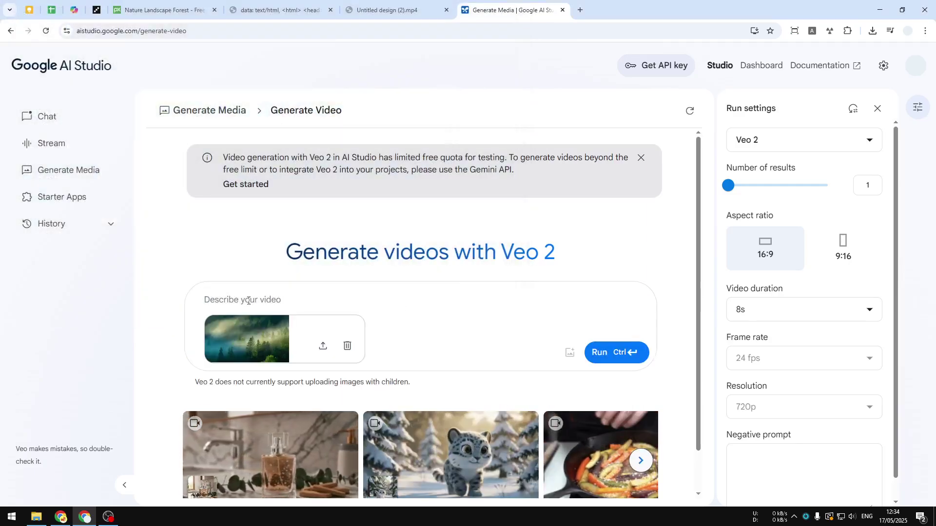
Copy the prompt "Trees and fog slowly and gently moves in the light breeze, static camera" from the notes page into the Veo video description
{"action": "left_click", "coordinate": [278, 10]}
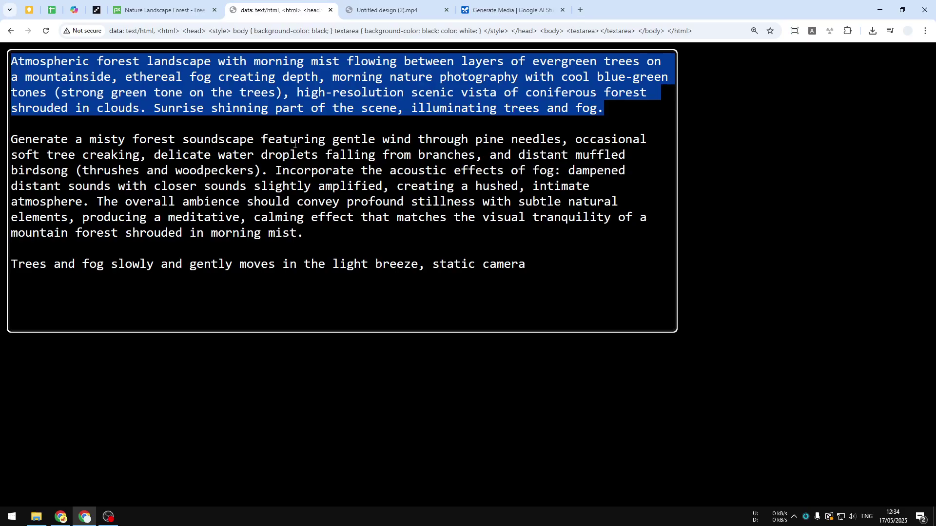
{"action": "left_click_drag", "start_coordinate": [551, 282], "coordinate": [0, 280]}
{"action": "right_click", "coordinate": [104, 260]}
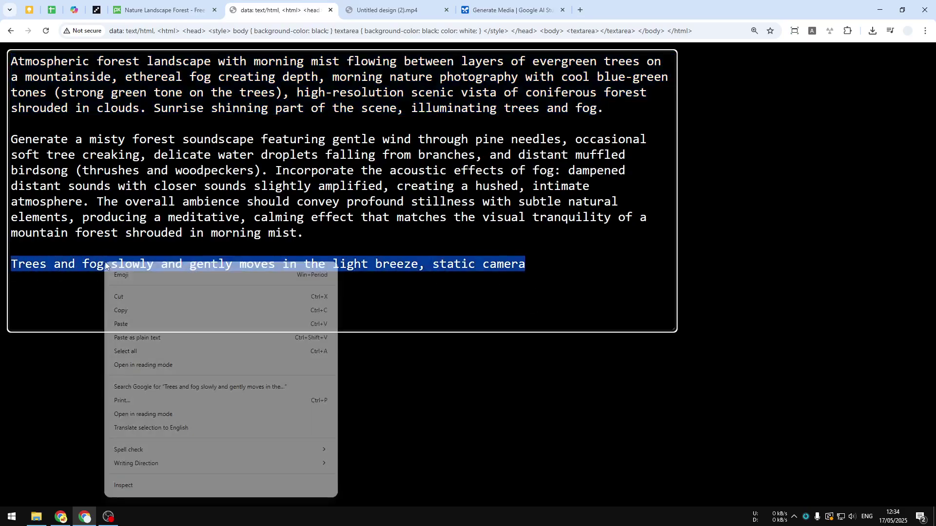
{"action": "left_click", "coordinate": [153, 306]}
{"action": "left_click", "coordinate": [502, 5]}
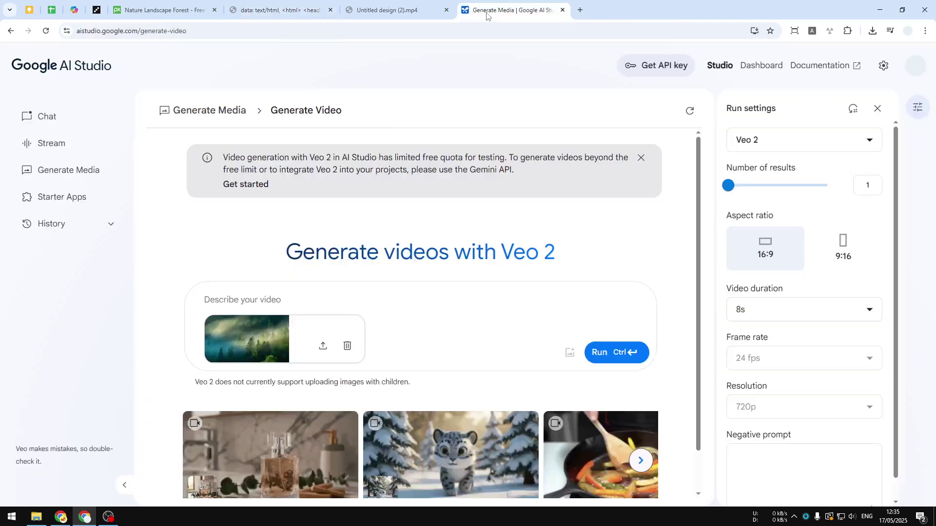
{"action": "right_click", "coordinate": [230, 300]}
{"action": "left_click", "coordinate": [265, 395]}
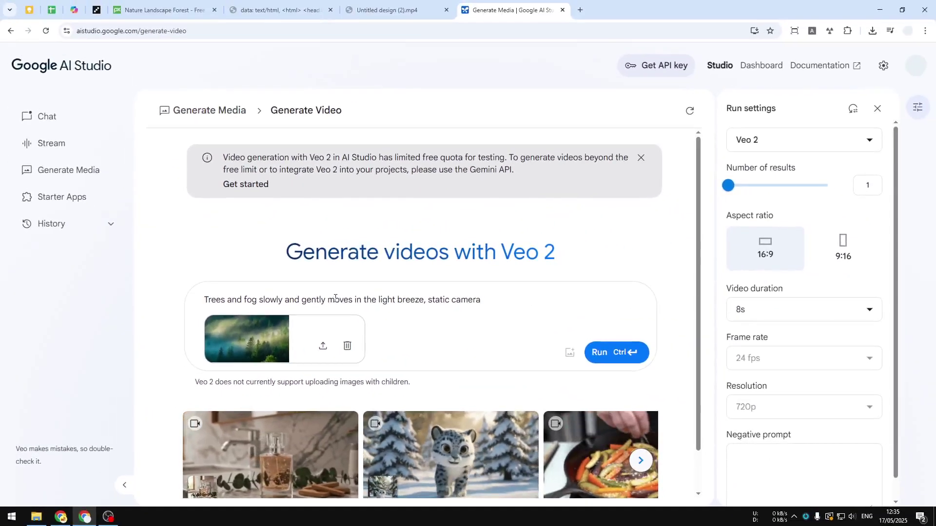
Keep Veo 2 as the model, set the number of results to 1 and the video duration to 8s
{"action": "left_click", "coordinate": [781, 140]}
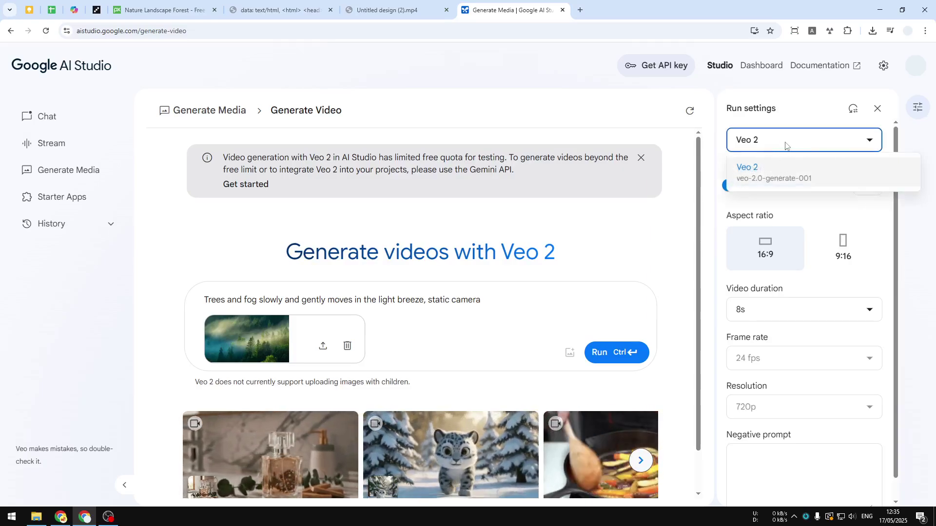
{"action": "left_click", "coordinate": [757, 184]}
{"action": "left_click_drag", "start_coordinate": [741, 188], "coordinate": [722, 186]}
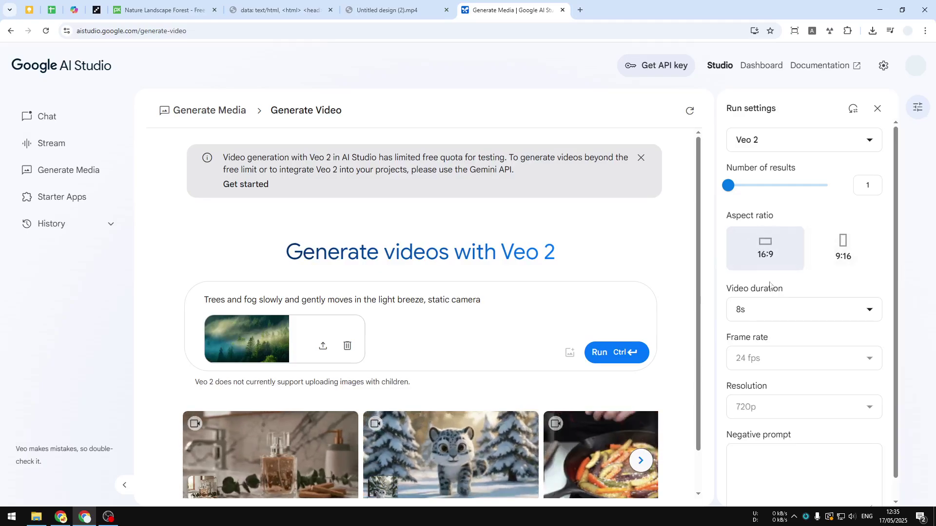
{"action": "left_click", "coordinate": [766, 312]}
{"action": "left_click", "coordinate": [758, 439]}
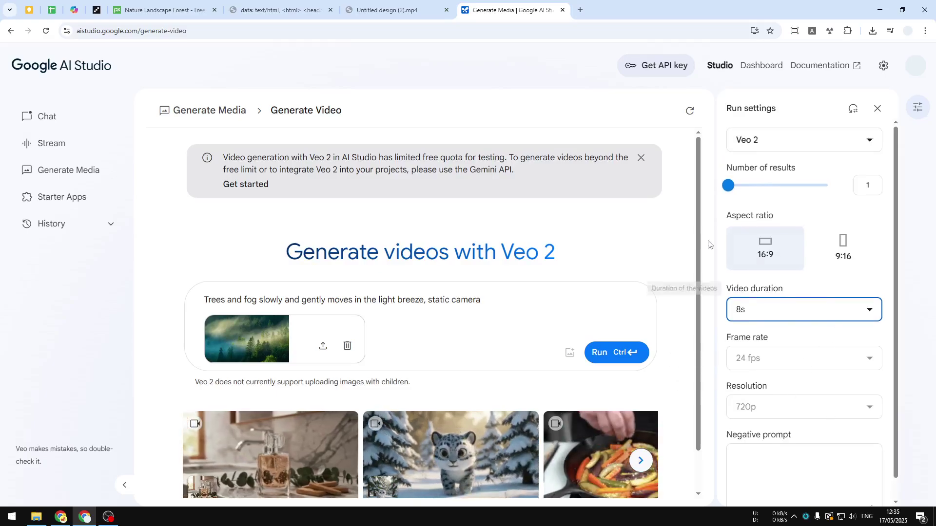
Run the Veo 2 video generation, retrying until the forest video is produced
{"action": "left_click", "coordinate": [612, 356]}
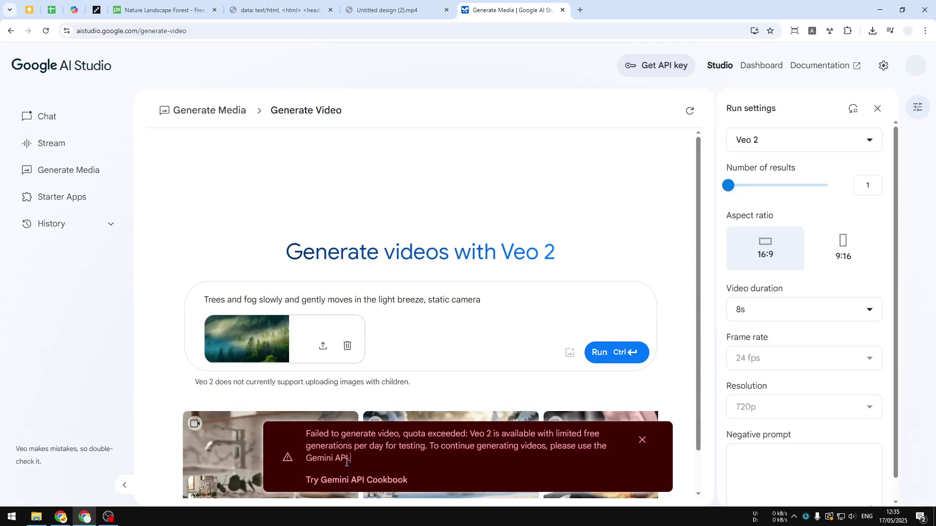
{"action": "left_click", "coordinate": [613, 353]}
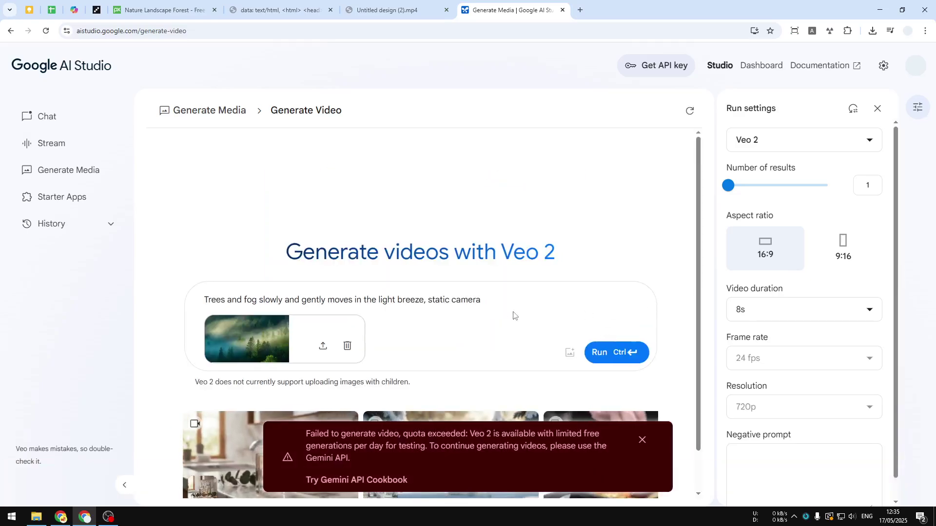
{"action": "left_click", "coordinate": [617, 352]}
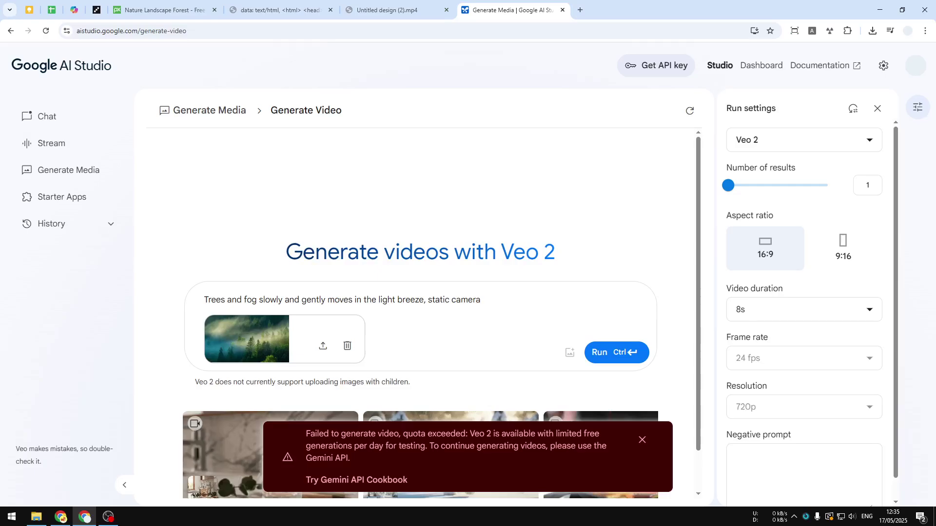
{"action": "key", "text": "ctrl+Return"}
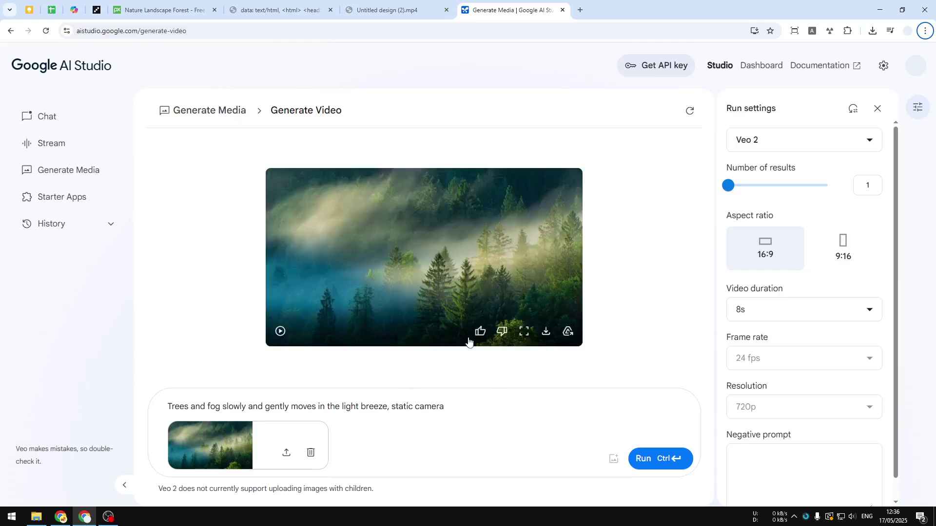
Play the generated forest video in the enlarged preview and download it
{"action": "left_click", "coordinate": [524, 331]}
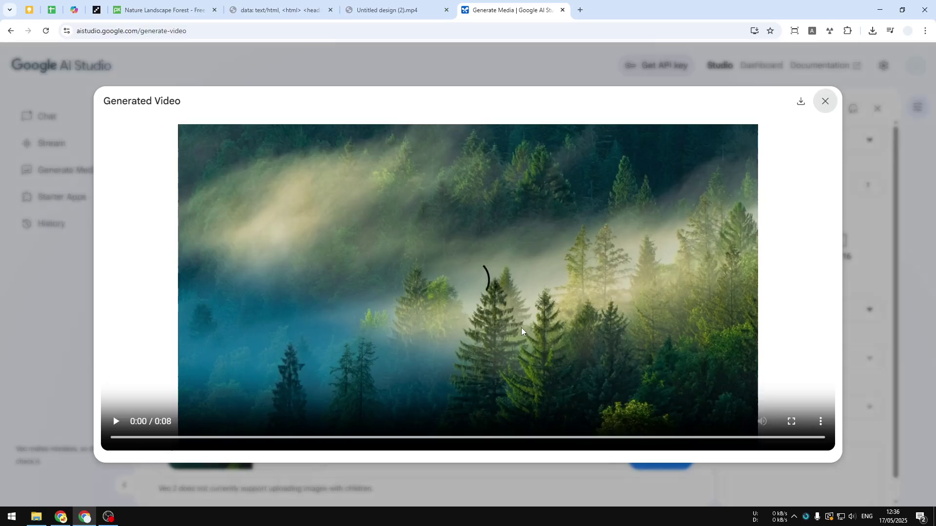
{"action": "left_click", "coordinate": [116, 421]}
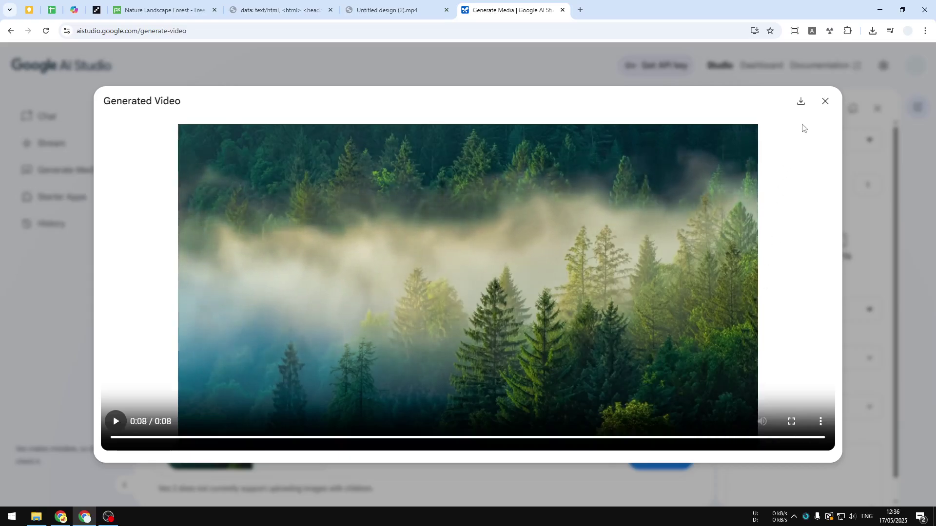
{"action": "left_click", "coordinate": [800, 101]}
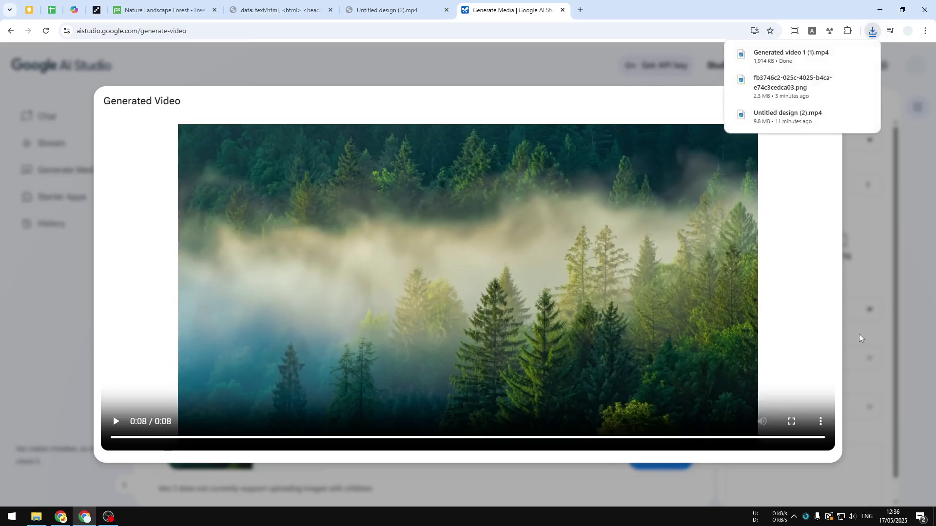
Open the downloaded file Generated video 1 (1).mp4 in its own browser tab and watch it
{"action": "left_click_drag", "start_coordinate": [789, 53], "coordinate": [627, 2]}
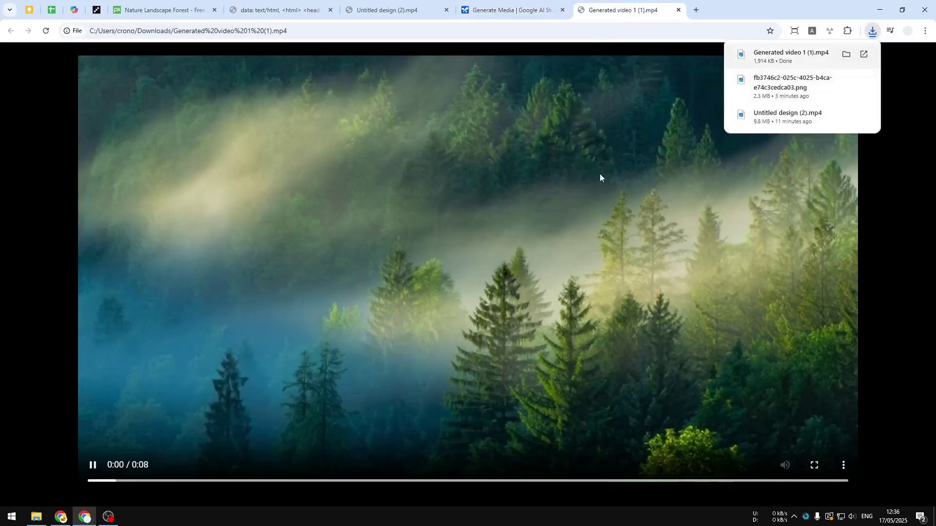
{"action": "right_click", "coordinate": [449, 193]}
{"action": "left_click", "coordinate": [591, 73]}
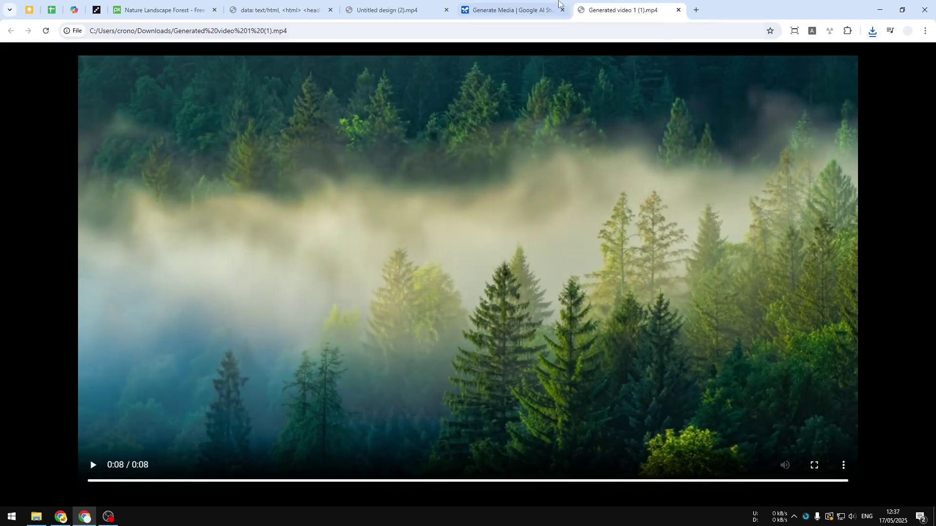
Go to giz.ai in the tab that shows the downloaded video
{"action": "left_click", "coordinate": [615, 31]}
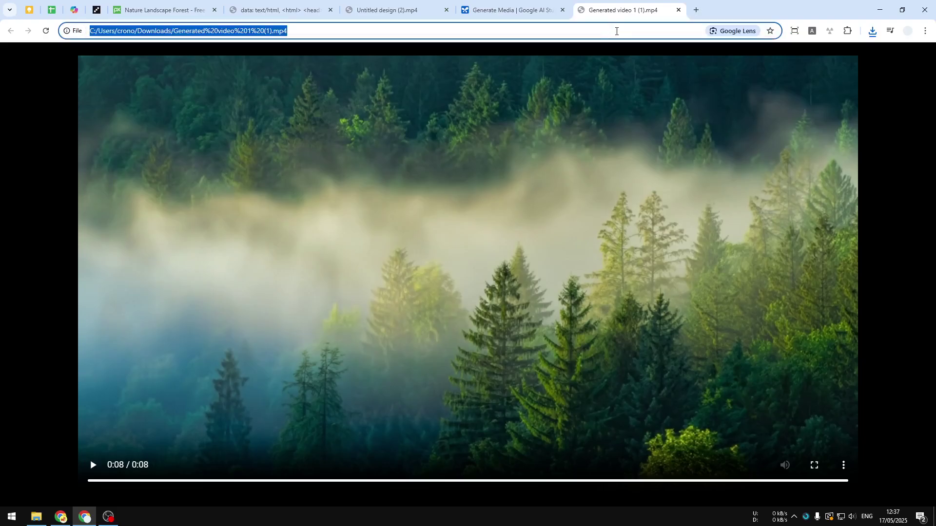
{"action": "type", "text": "giz.ai"}
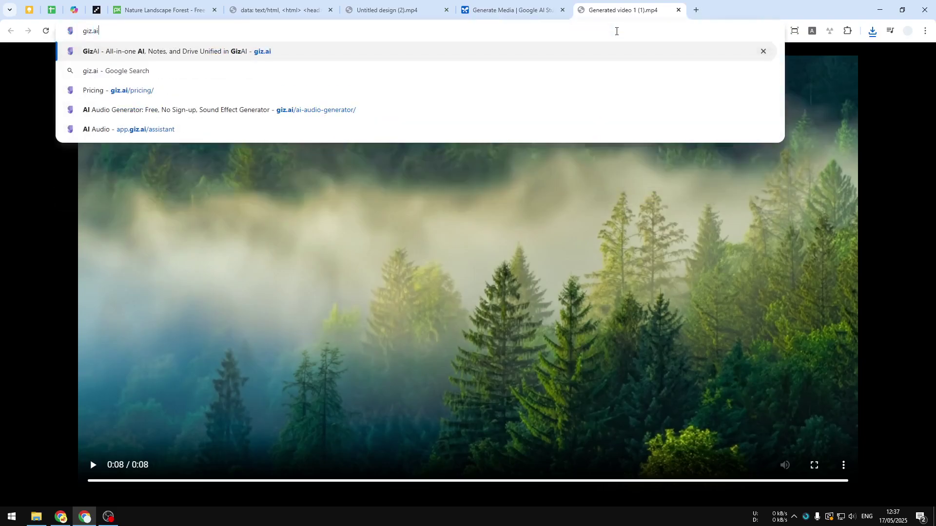
{"action": "key", "text": "Return"}
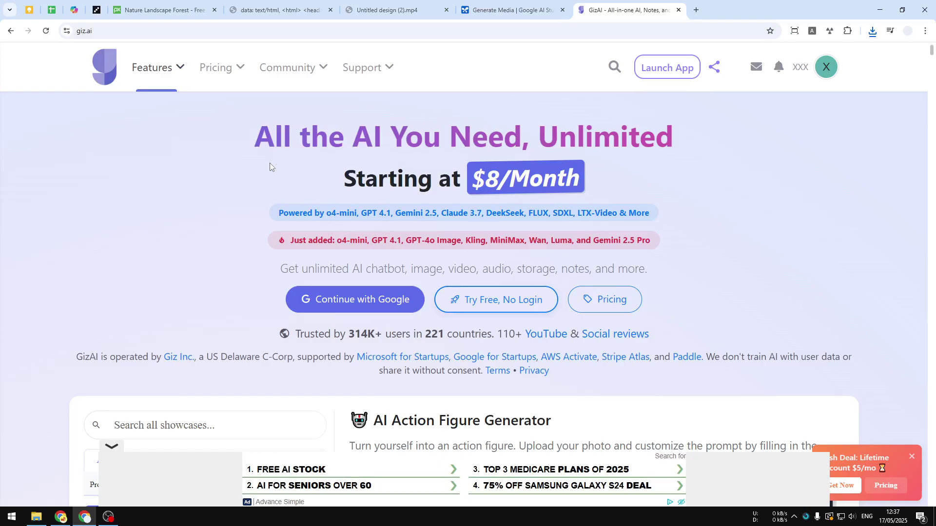
Open a new Incognito window and load giz.ai there
{"action": "left_click", "coordinate": [663, 32]}
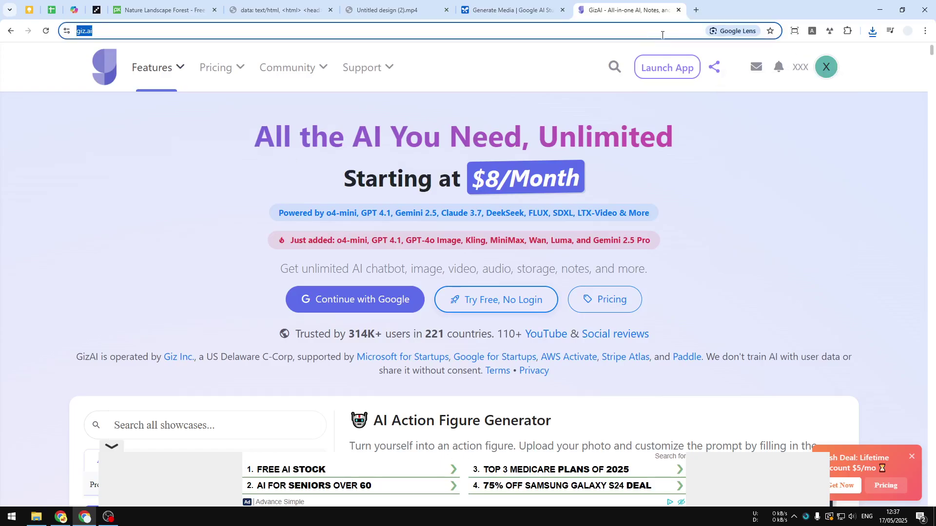
{"action": "key", "text": "ctrl+shift+n"}
{"action": "type", "text": "giz.ai"}
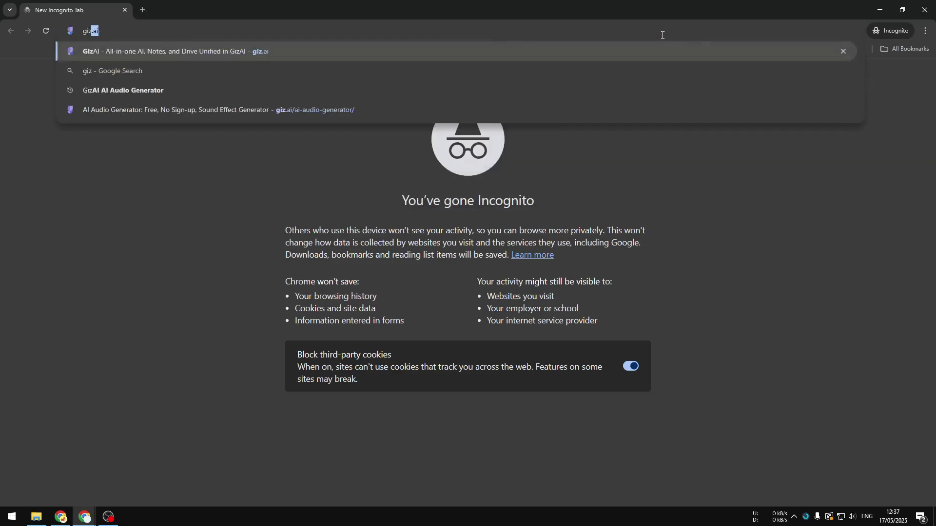
{"action": "key", "text": "Return"}
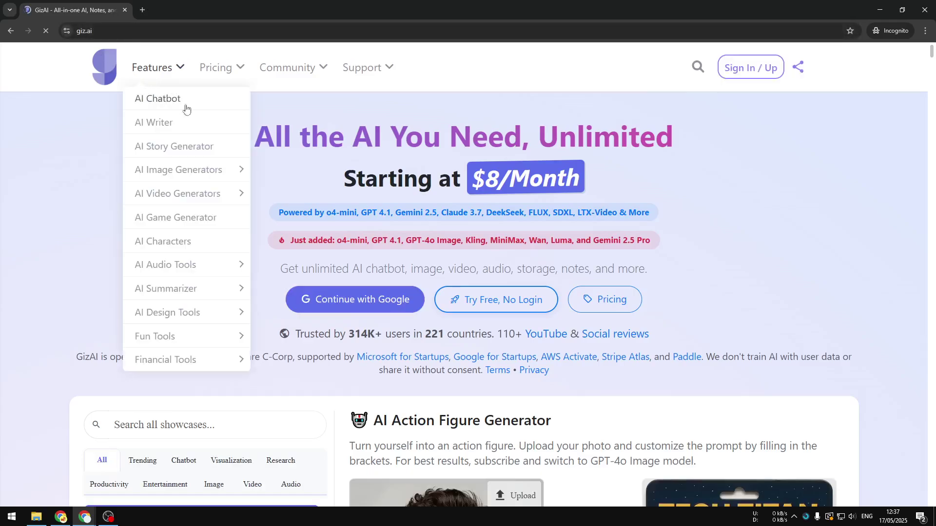
Open the AI Audio Generator from the site's AI Audio Tools and dismiss the advertisement
{"action": "mouse_move", "coordinate": [161, 68]}
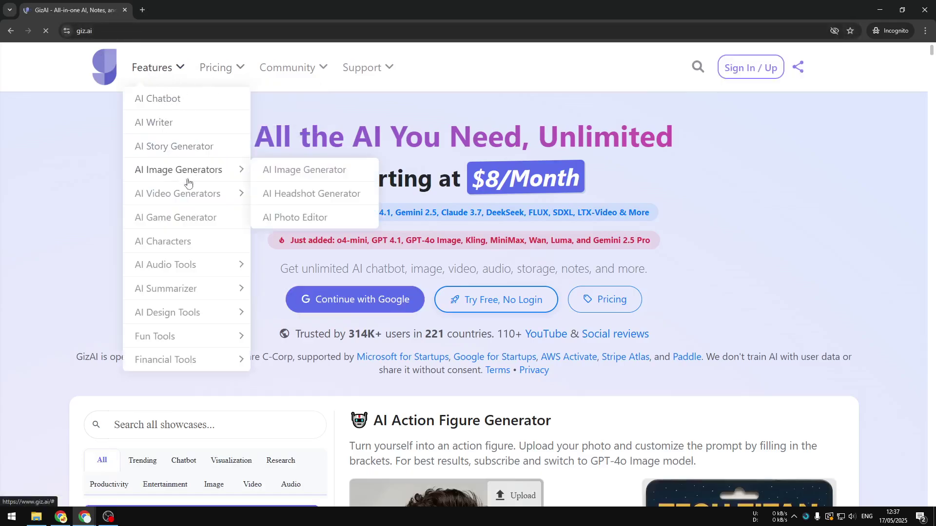
{"action": "mouse_move", "coordinate": [146, 268]}
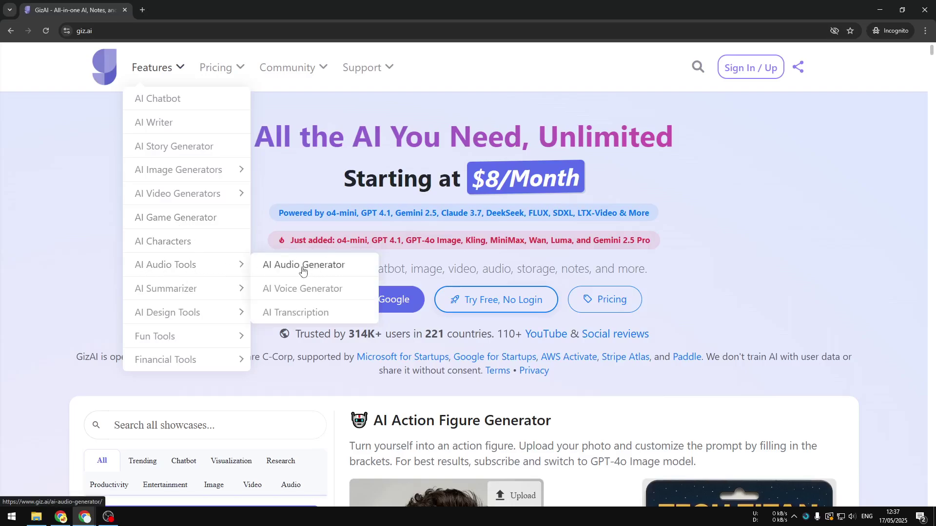
{"action": "left_click", "coordinate": [331, 267]}
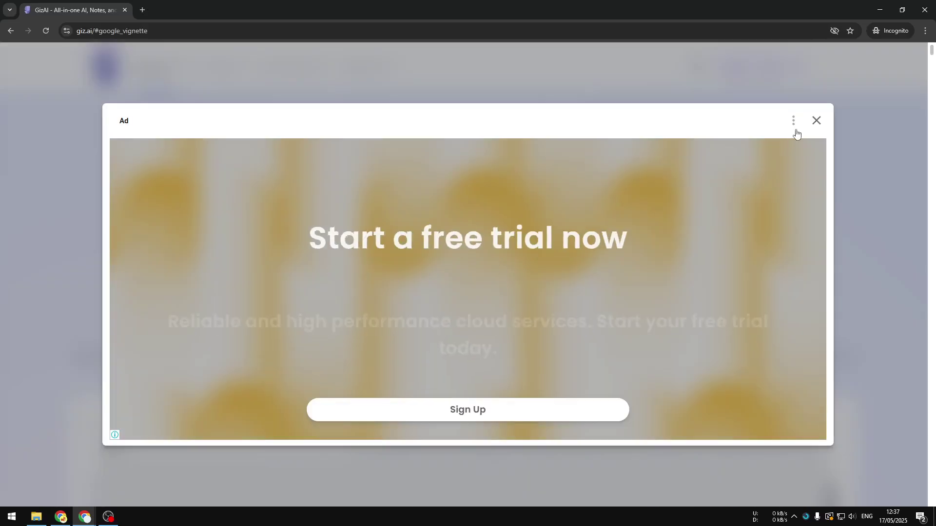
{"action": "left_click", "coordinate": [816, 121]}
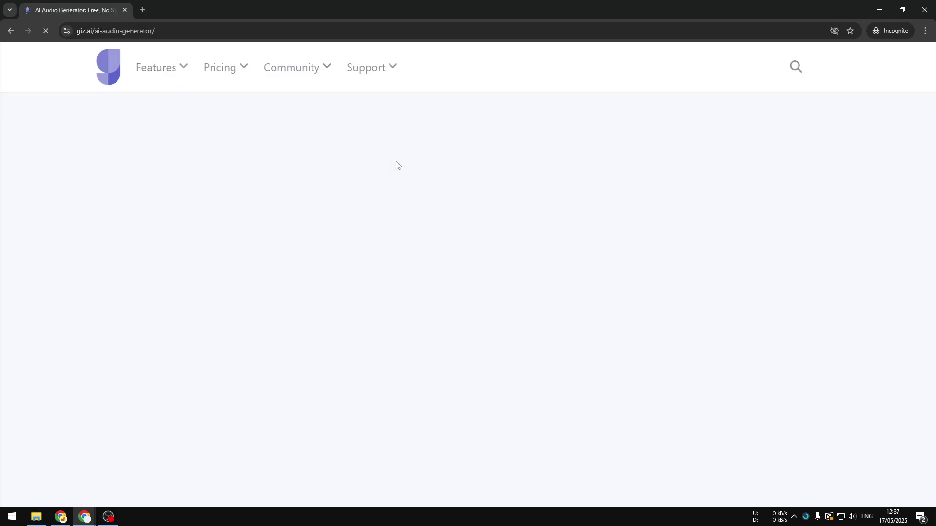
Return to the notes page in the regular browser window and copy the misty forest soundscape prompt paragraph
{"action": "left_click", "coordinate": [161, 224]}
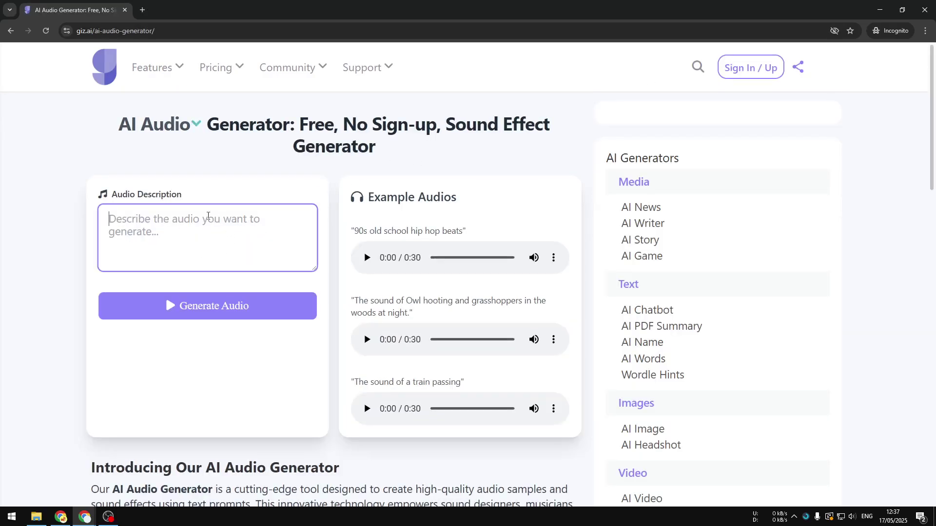
{"action": "key", "text": "super+Down"}
{"action": "key", "text": "super+Down"}
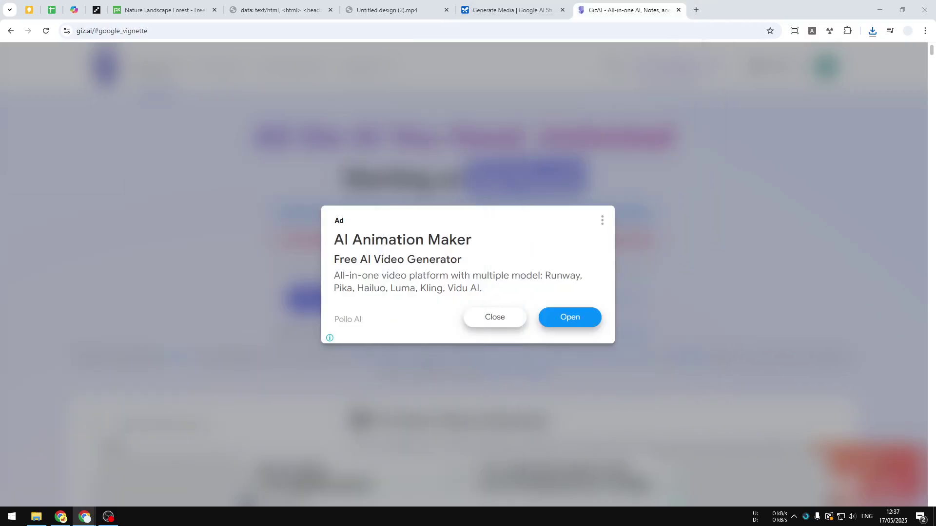
{"action": "left_click", "coordinate": [276, 9]}
{"action": "left_click_drag", "start_coordinate": [319, 235], "coordinate": [11, 140]}
{"action": "right_click", "coordinate": [101, 166]}
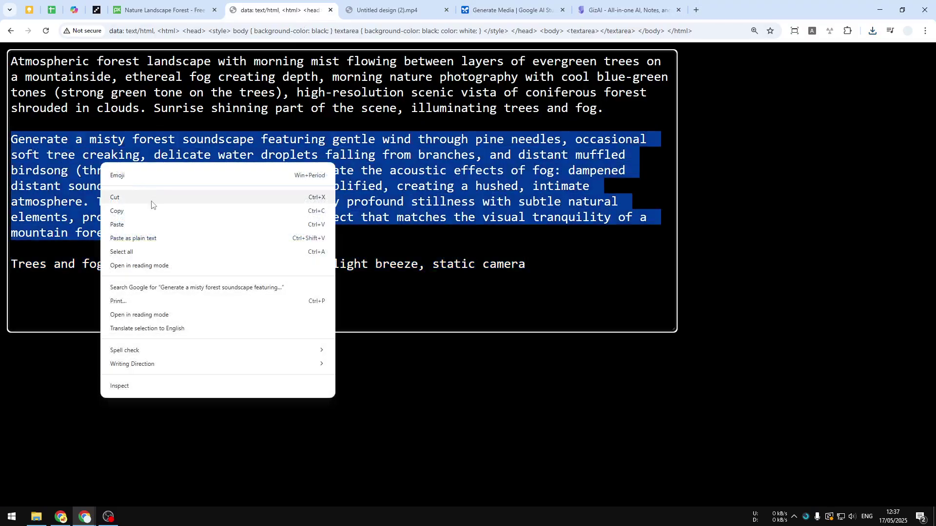
{"action": "left_click", "coordinate": [153, 211]}
Paste the misty forest soundscape prompt into the Incognito window's Audio Description and generate the audio
{"action": "key", "text": "alt+Tab"}
{"action": "key", "text": "super+Up"}
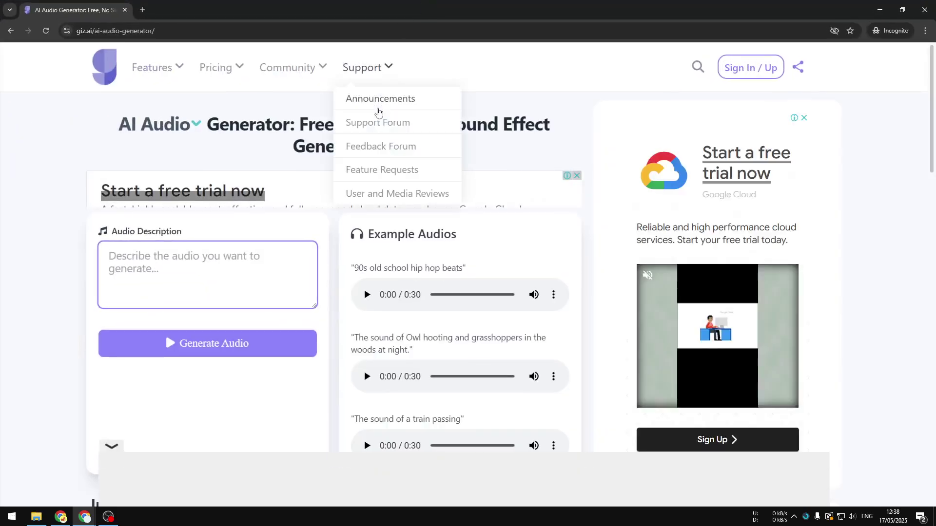
{"action": "right_click", "coordinate": [186, 233]}
{"action": "right_click", "coordinate": [136, 254]}
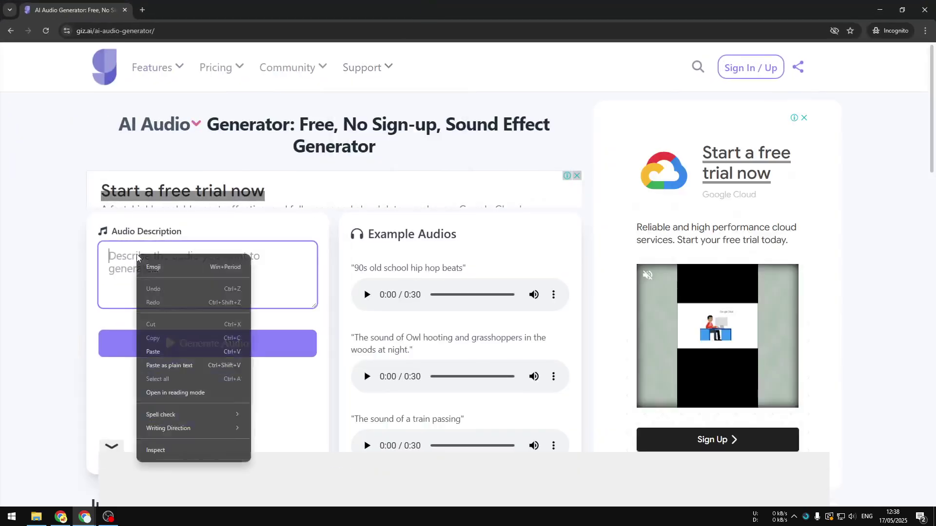
{"action": "left_click", "coordinate": [176, 351]}
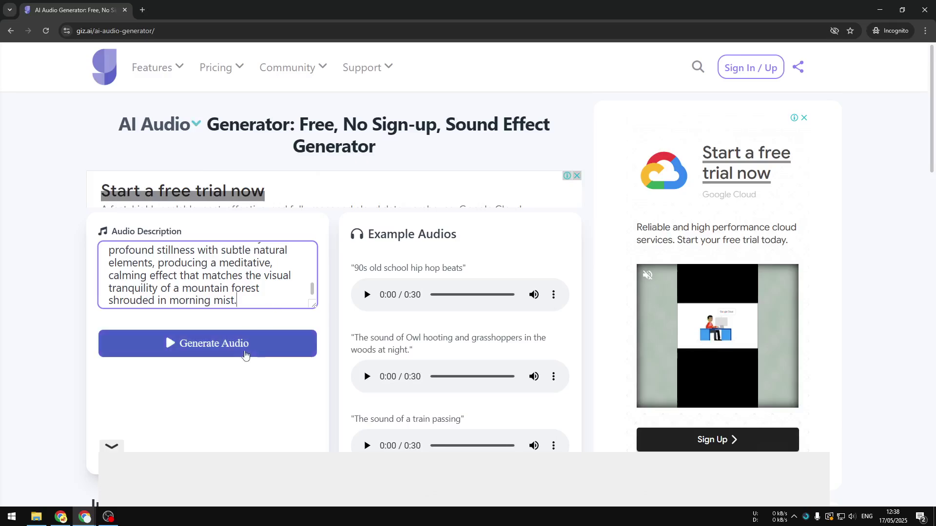
{"action": "left_click", "coordinate": [245, 351]}
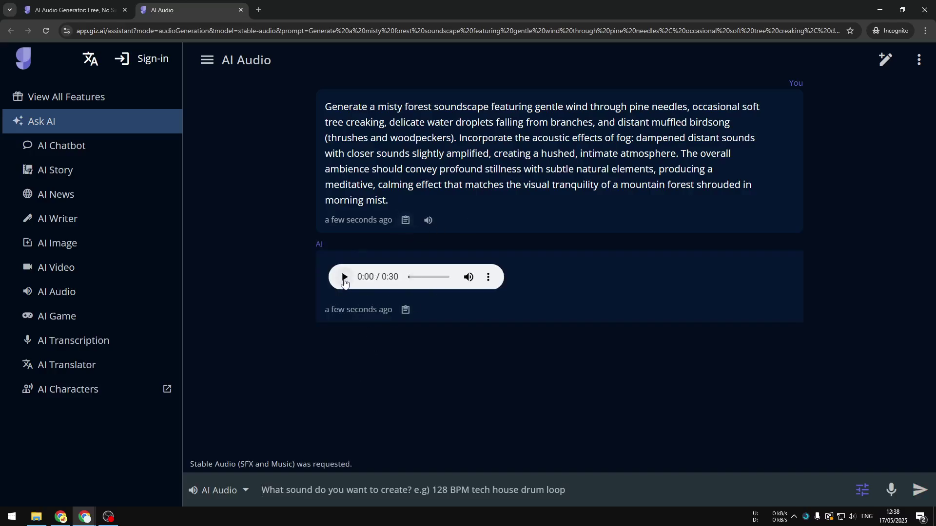
Listen to parts of the generated forest soundscape and save it as a WAV file in the Downloads folder
{"action": "left_click", "coordinate": [345, 278]}
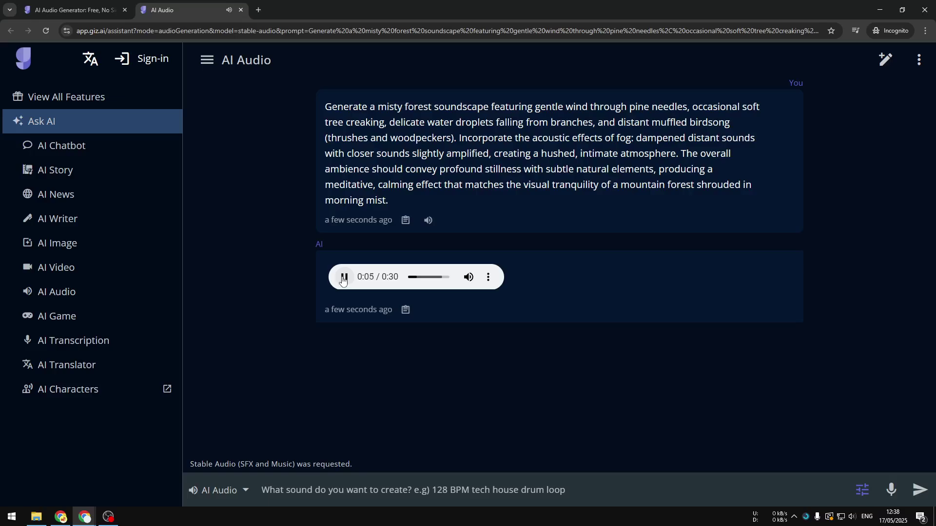
{"action": "left_click", "coordinate": [344, 278]}
{"action": "left_click", "coordinate": [494, 280]}
{"action": "left_click", "coordinate": [423, 243]}
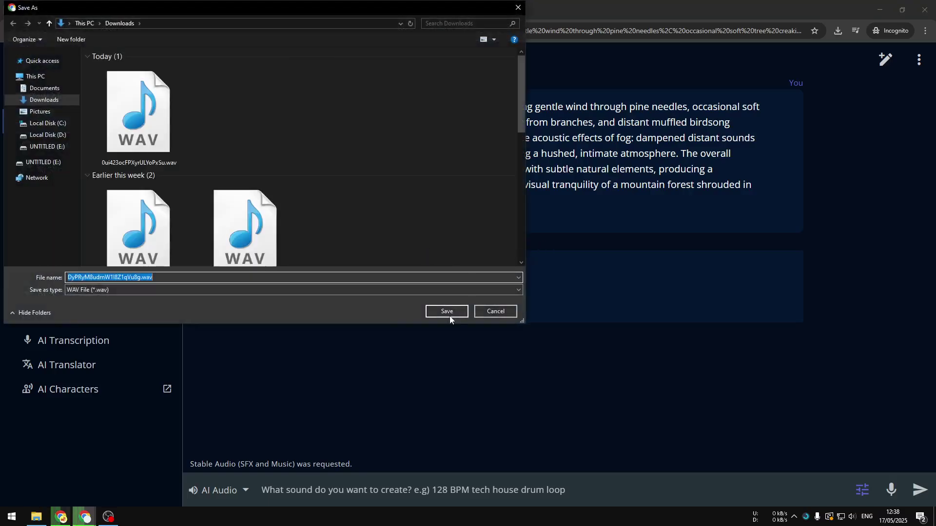
{"action": "left_click", "coordinate": [440, 313]}
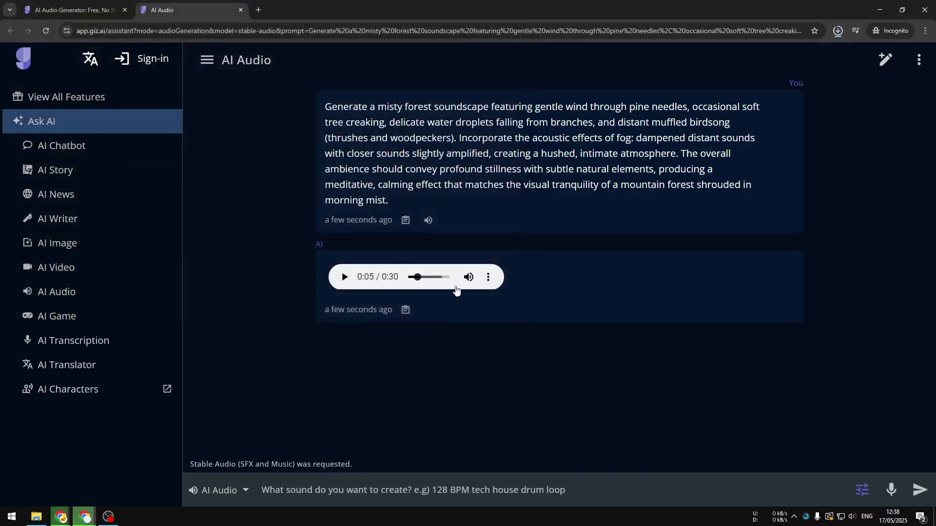
{"action": "left_click", "coordinate": [434, 278]}
{"action": "left_click", "coordinate": [344, 277]}
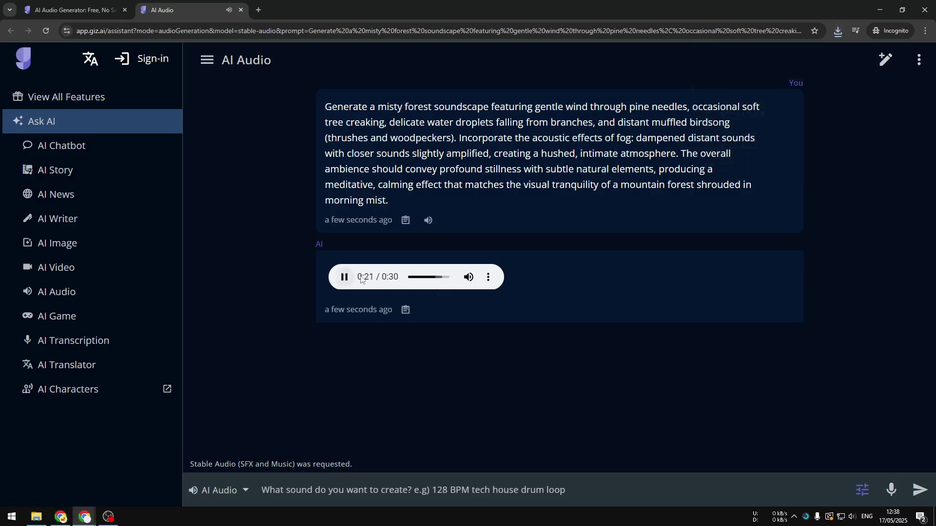
{"action": "left_click", "coordinate": [345, 278]}
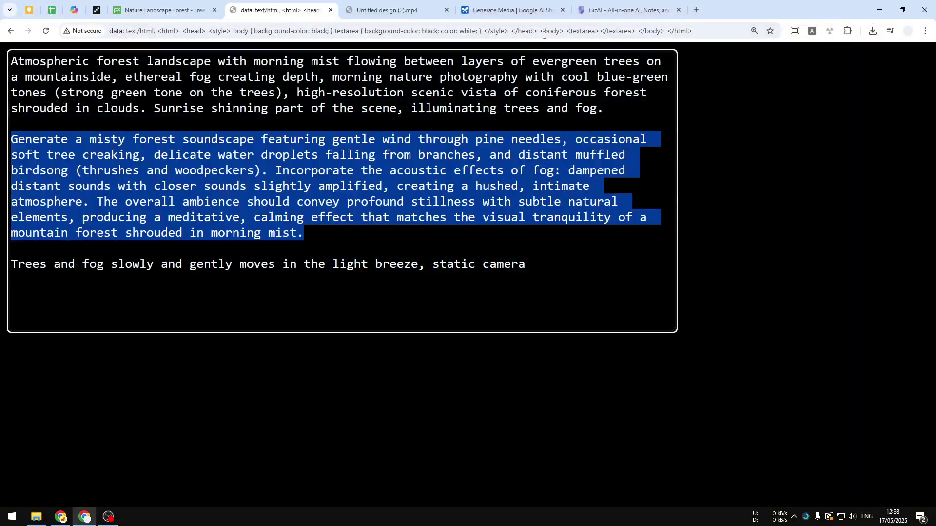
Open Canva in a new tab of the regular browser window and create a blank YouTube Thumbnail design
{"action": "left_click", "coordinate": [522, 2]}
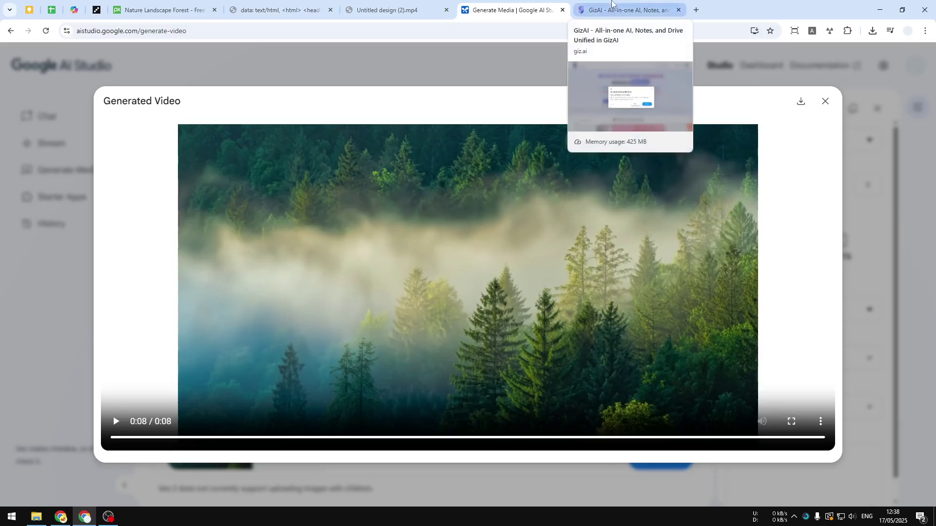
{"action": "left_click", "coordinate": [692, 4]}
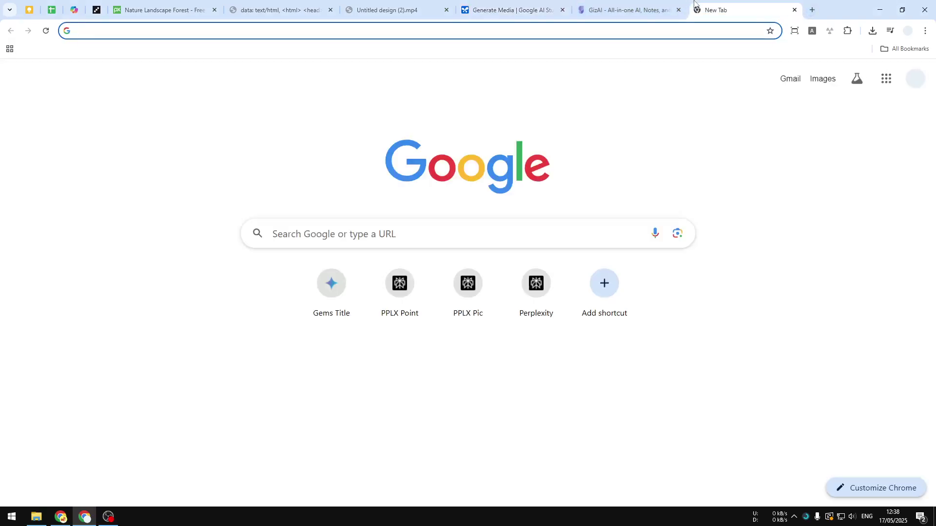
{"action": "type", "text": "can"}
{"action": "key", "text": "Return"}
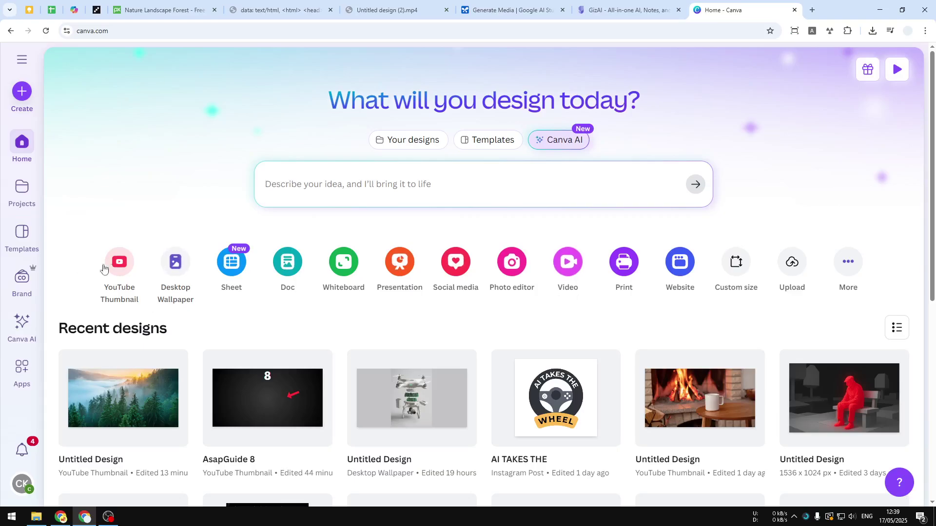
{"action": "left_click", "coordinate": [117, 268]}
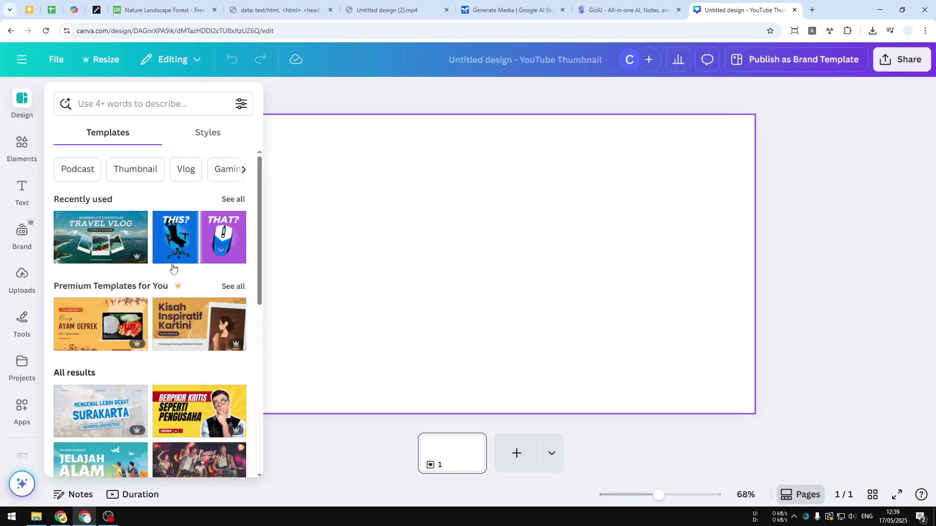
Upload the downloaded misty forest video and soundscape WAV to Canva, checking both in the uploaded videos and audio
{"action": "left_click", "coordinate": [22, 275]}
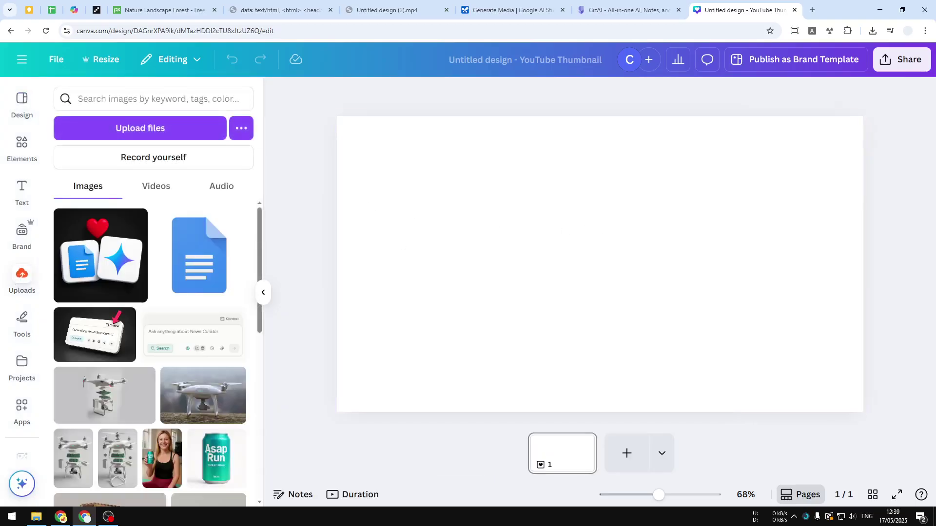
{"action": "left_click_drag", "start_coordinate": [935, 263], "coordinate": [151, 282]}
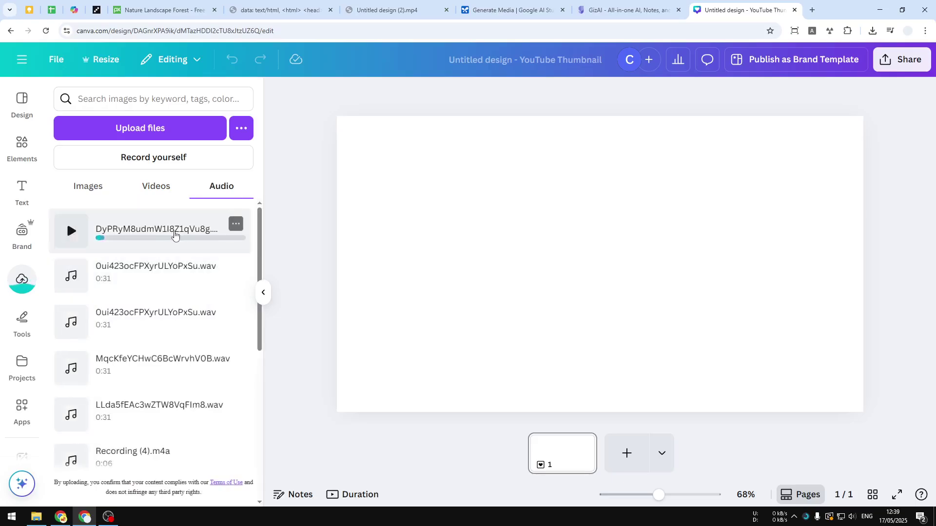
{"action": "left_click", "coordinate": [156, 188]}
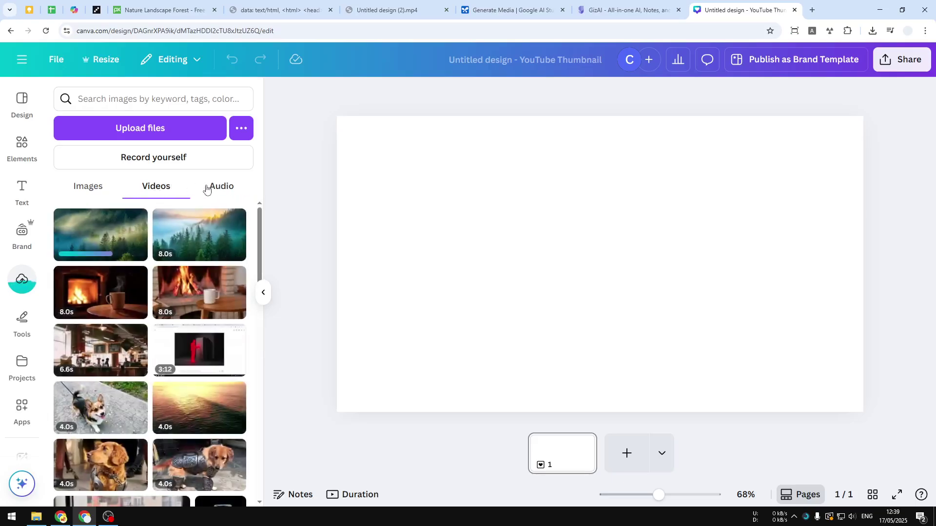
{"action": "left_click", "coordinate": [217, 187]}
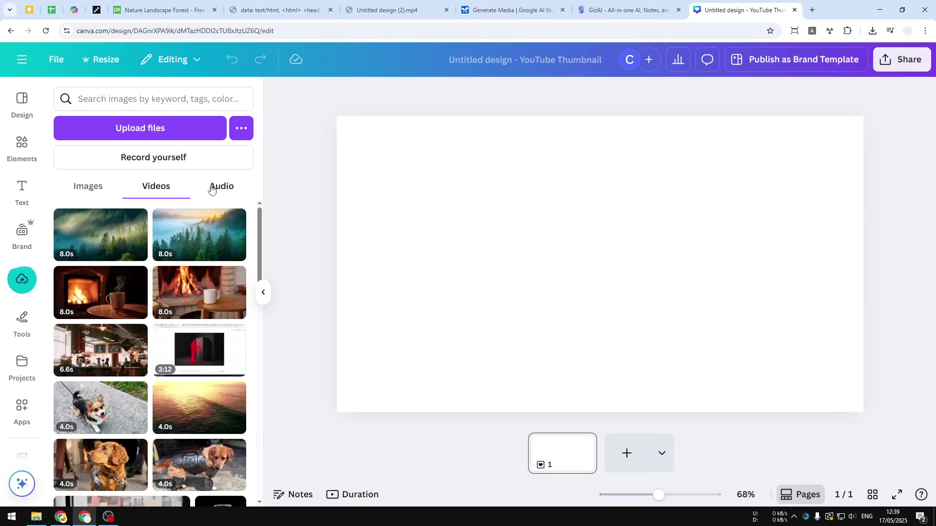
{"action": "left_click", "coordinate": [222, 186]}
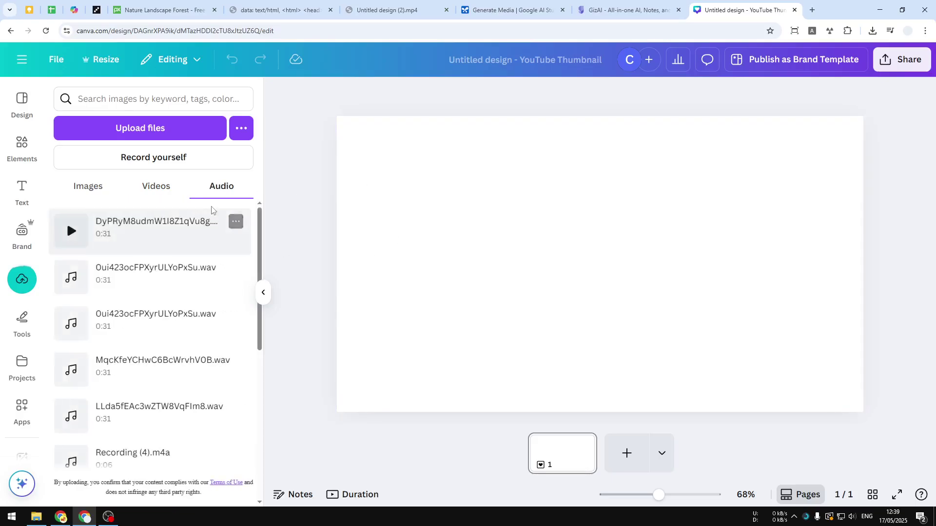
{"action": "left_click", "coordinate": [145, 190]}
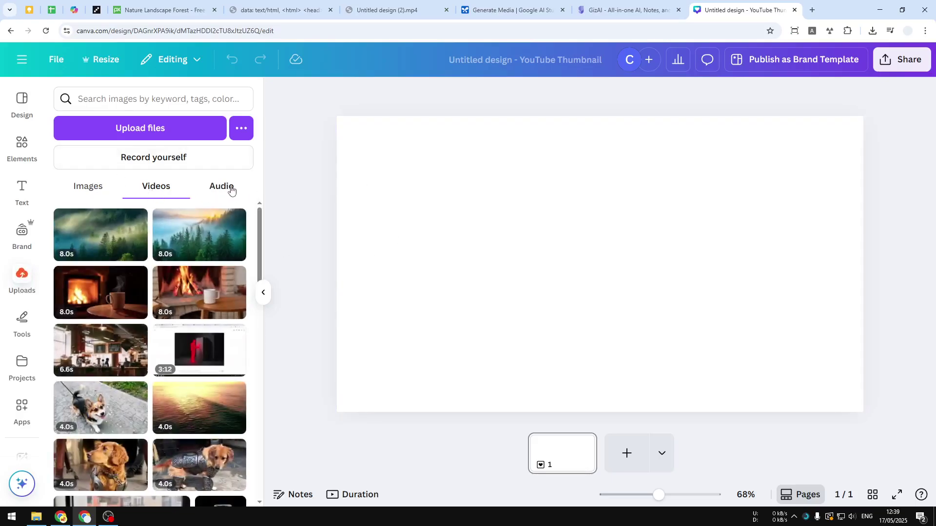
{"action": "left_click", "coordinate": [230, 190]}
{"action": "left_click", "coordinate": [154, 190]}
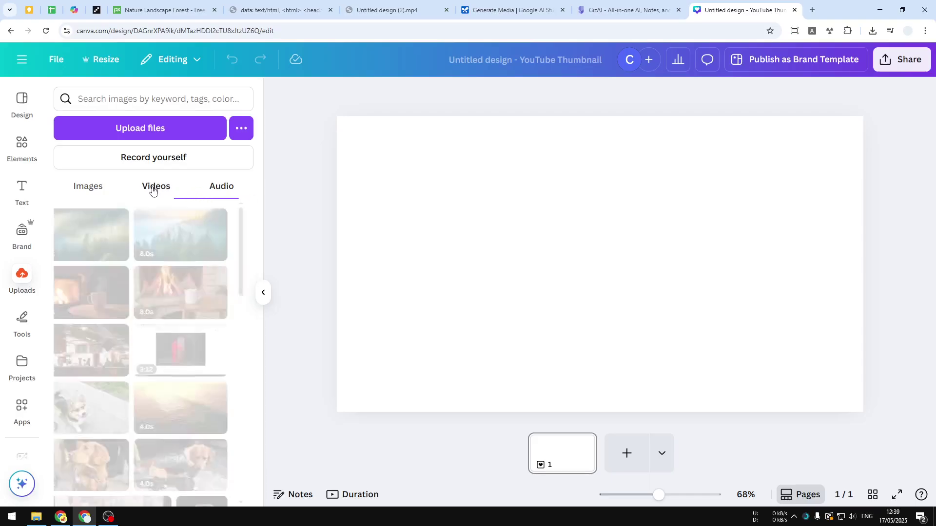
Add the newly uploaded 8-second misty forest video to the blank page and set it as the background
{"action": "left_click", "coordinate": [91, 235]}
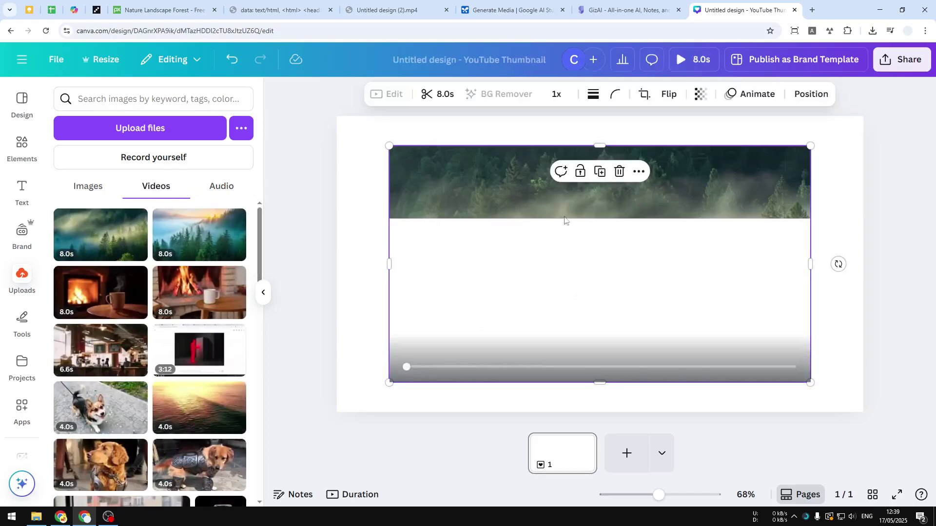
{"action": "right_click", "coordinate": [494, 223]}
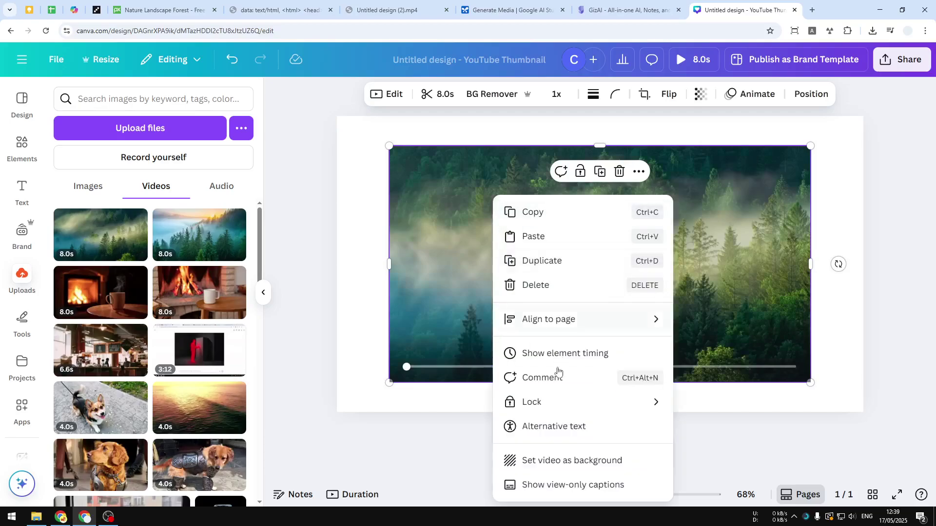
{"action": "left_click", "coordinate": [598, 461]}
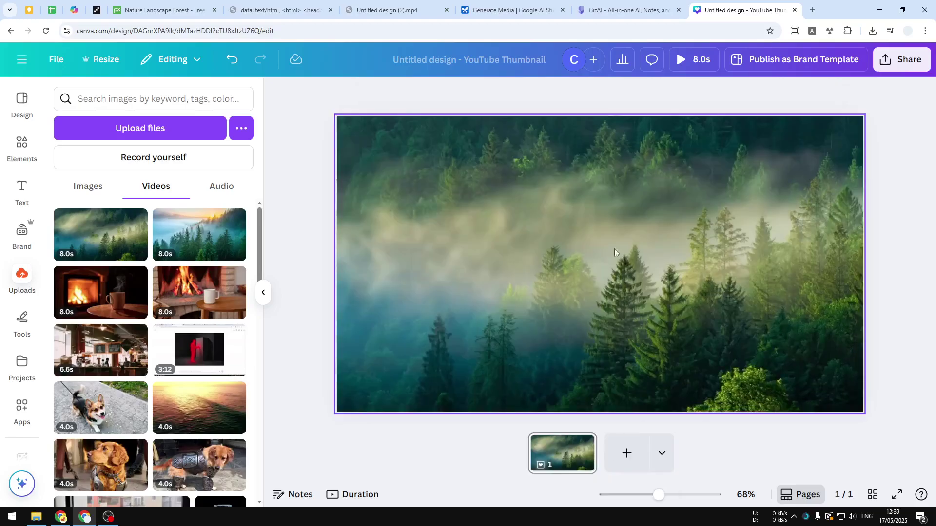
Show the timeline and duplicate the forest video page three times to make four consecutive clips
{"action": "left_click", "coordinate": [344, 501]}
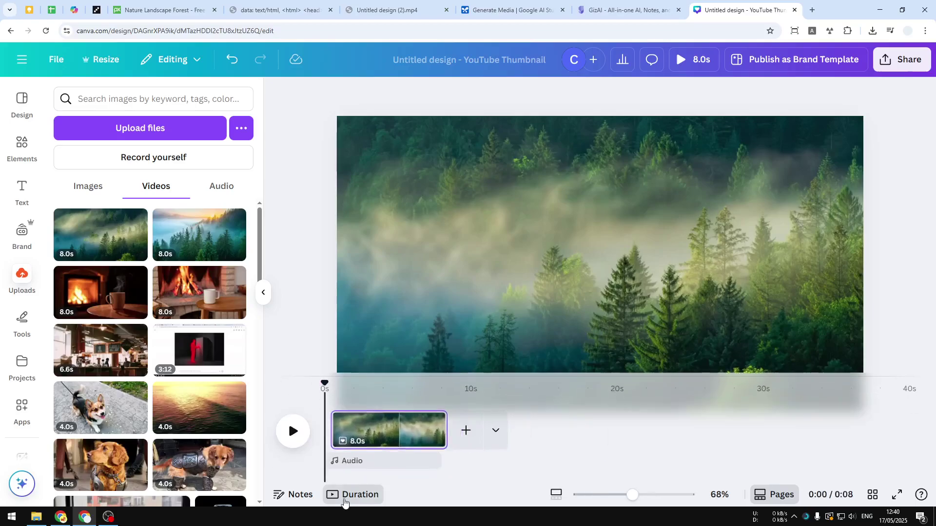
{"action": "right_click", "coordinate": [408, 428]}
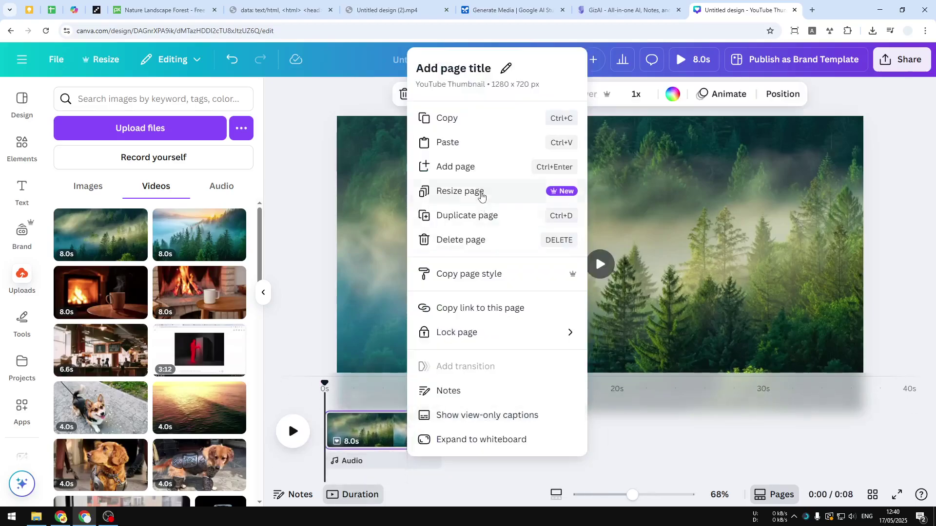
{"action": "left_click", "coordinate": [487, 216]}
{"action": "right_click", "coordinate": [528, 431]}
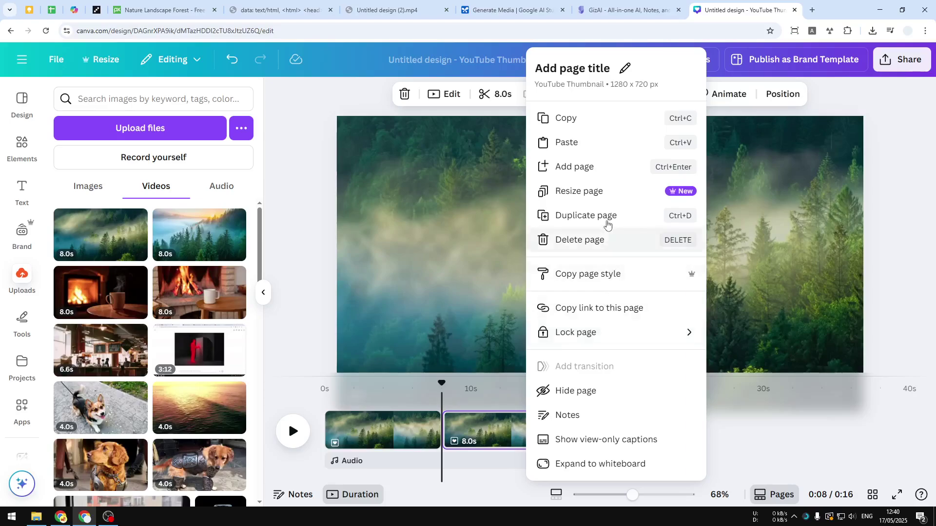
{"action": "left_click", "coordinate": [607, 216]}
{"action": "right_click", "coordinate": [600, 431]}
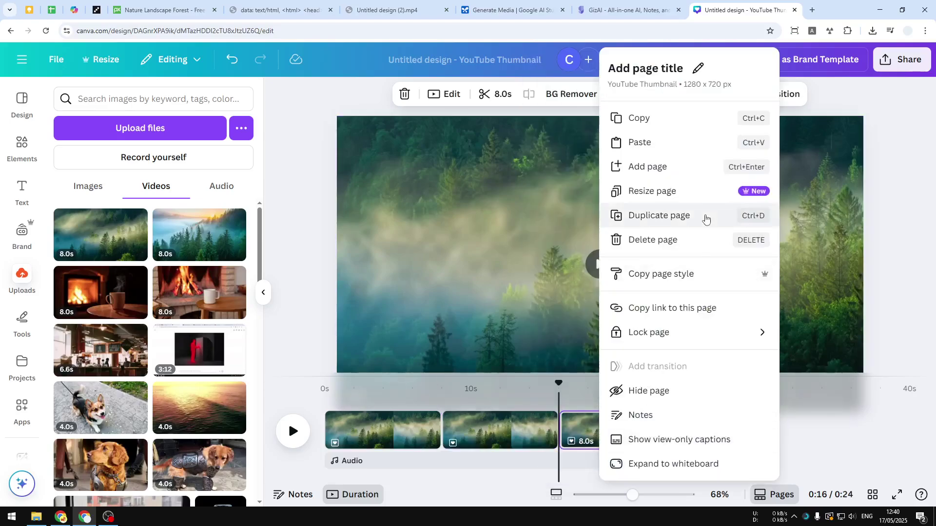
{"action": "left_click", "coordinate": [706, 215]}
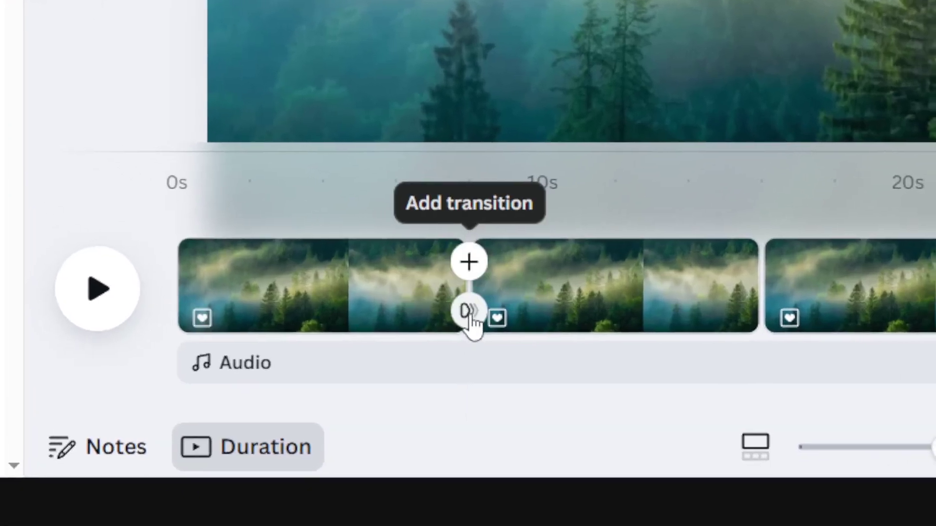
Add a Dissolve transition of 1 second after the first clip and apply it between all pages
{"action": "left_click", "coordinate": [471, 316]}
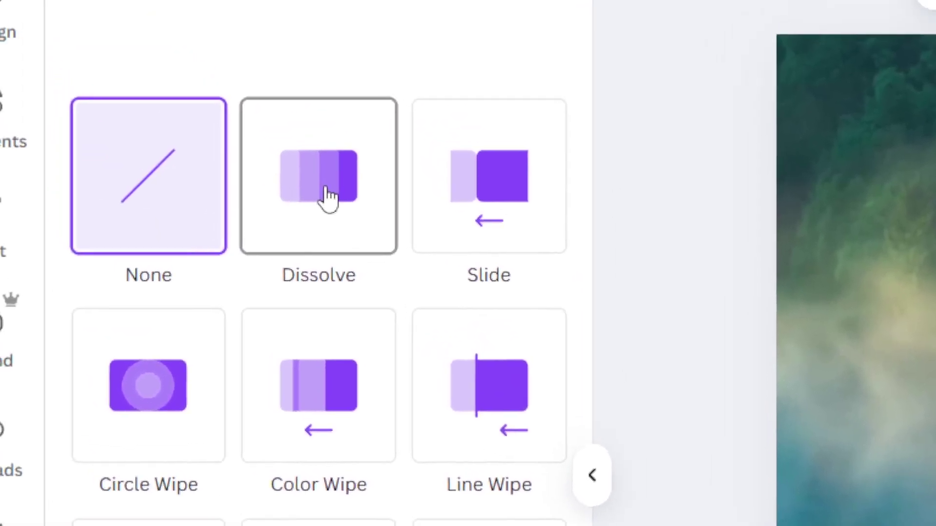
{"action": "left_click", "coordinate": [366, 246]}
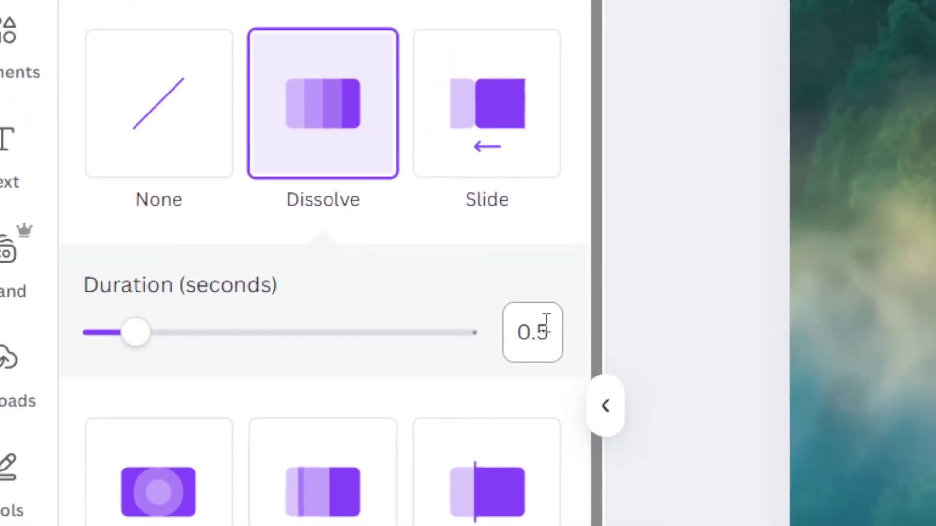
{"action": "left_click", "coordinate": [560, 443]}
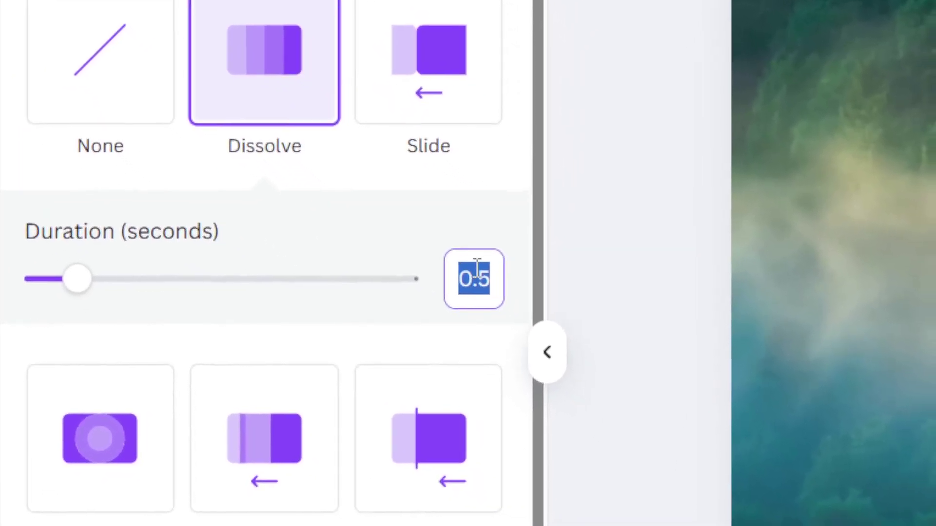
{"action": "type", "text": "1"}
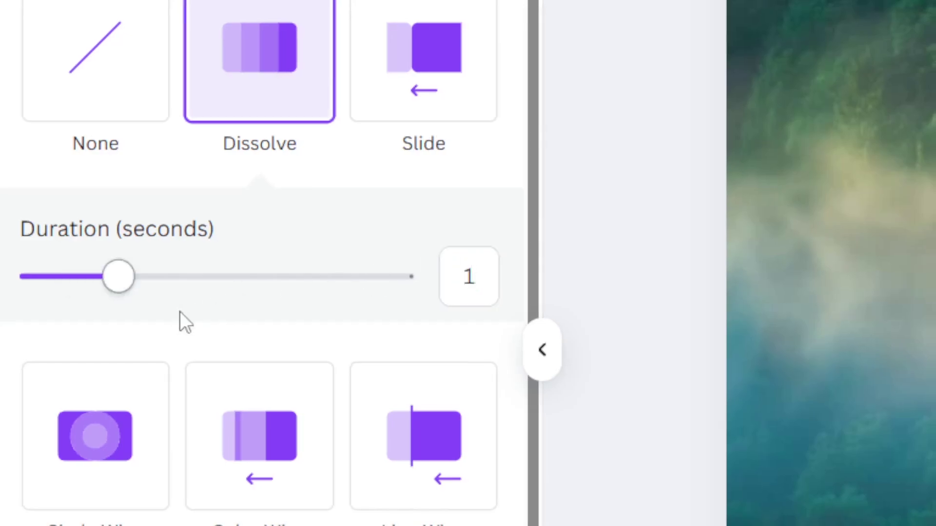
{"action": "scroll", "coordinate": [180, 312], "scroll_direction": "down", "scroll_amount": 5}
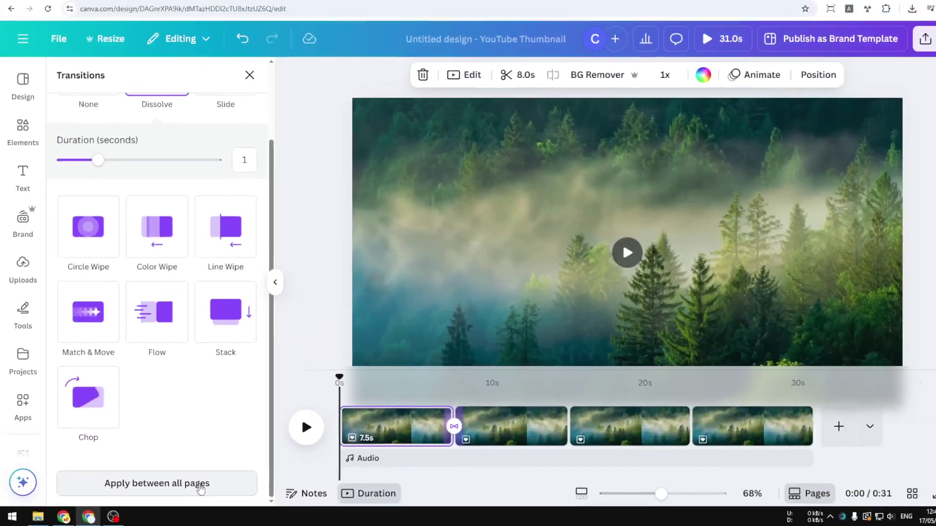
{"action": "left_click", "coordinate": [472, 437]}
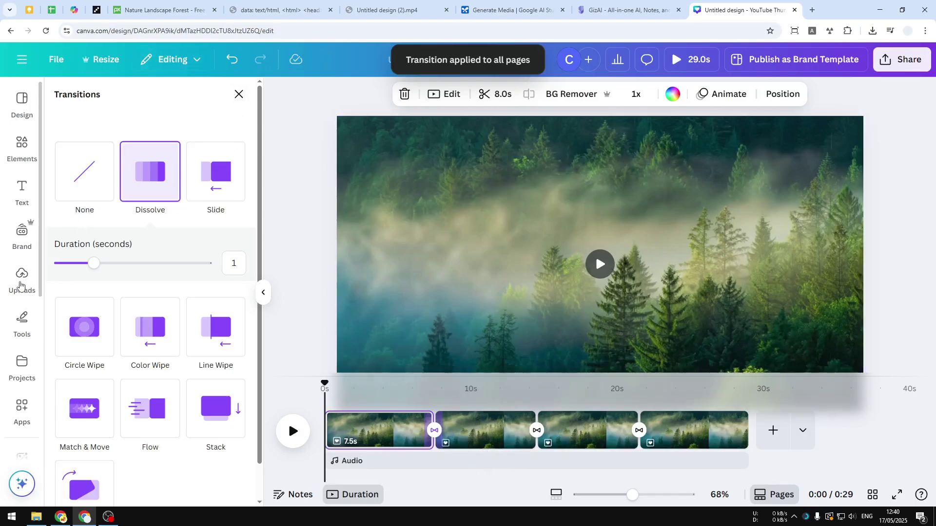
Place the uploaded DyPRyM8udmW1I8Z1qVu8g.wav soundscape at the start of the audio track and set its volume to 72
{"action": "left_click", "coordinate": [20, 285]}
{"action": "left_click", "coordinate": [220, 186]}
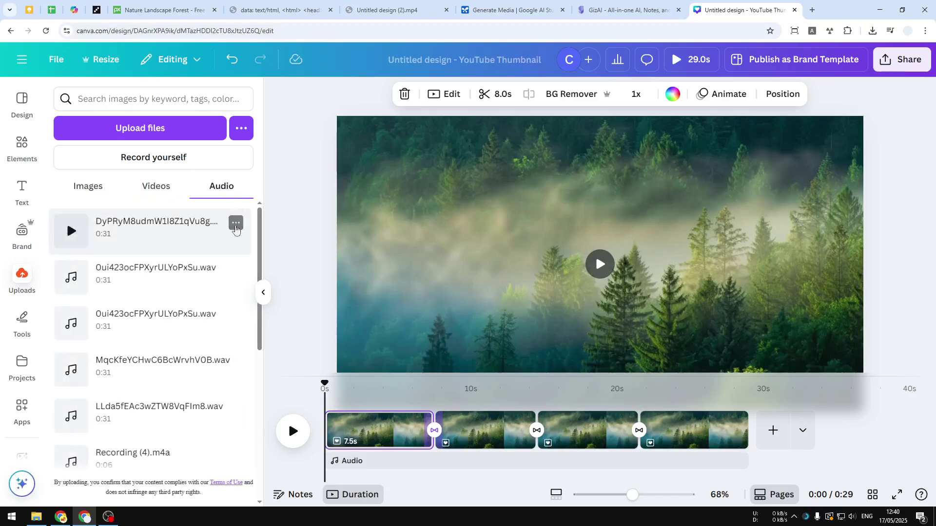
{"action": "left_click_drag", "start_coordinate": [133, 232], "coordinate": [327, 462]}
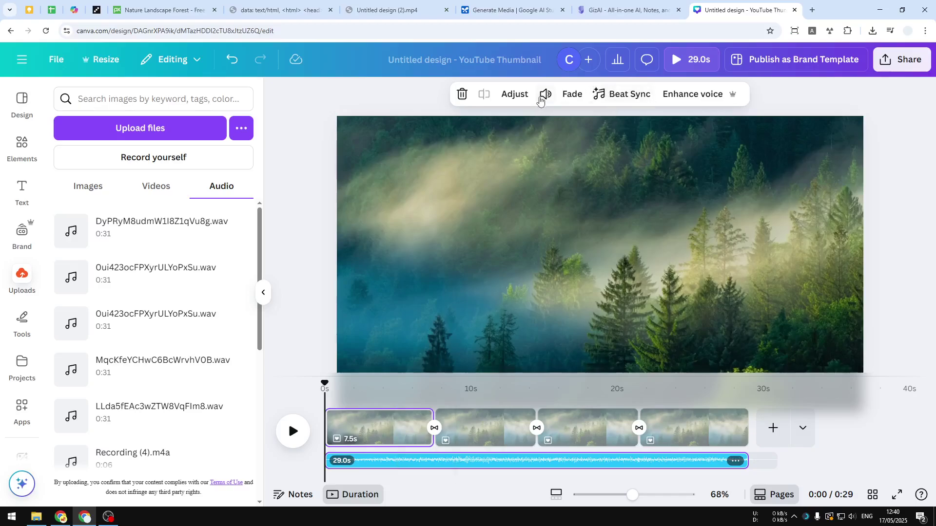
{"action": "left_click", "coordinate": [545, 95]}
{"action": "left_click_drag", "start_coordinate": [501, 130], "coordinate": [517, 135]}
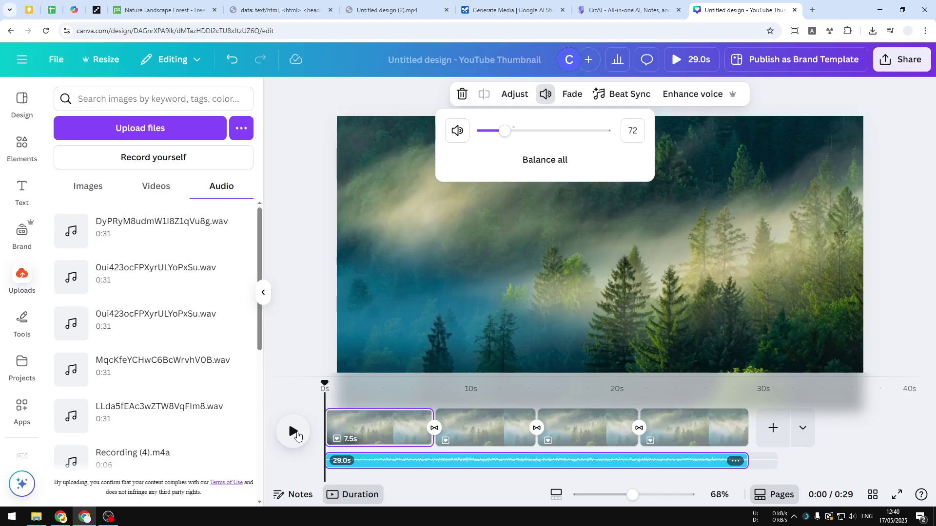
Preview the assembled forest video and download all pages (1–4) as one MP4 video at 720p quality
{"action": "left_click", "coordinate": [292, 431]}
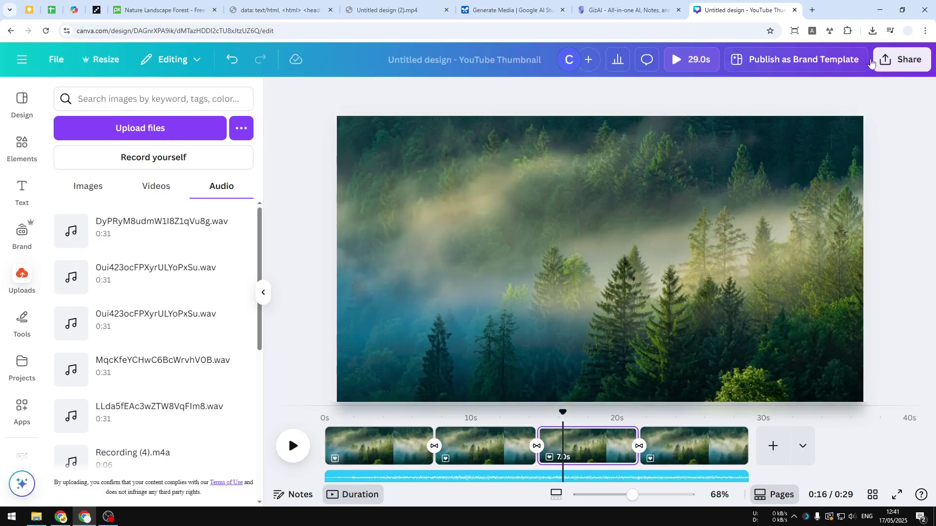
{"action": "left_click", "coordinate": [899, 61]}
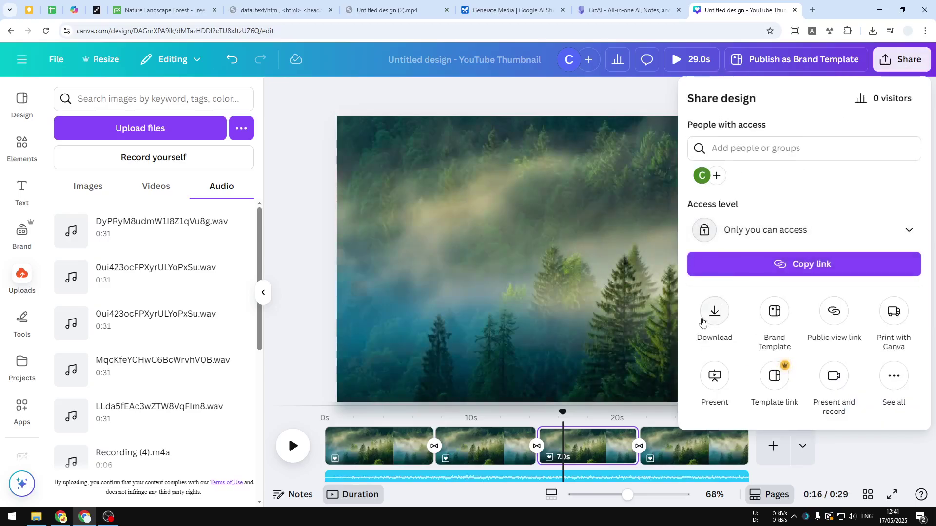
{"action": "left_click", "coordinate": [713, 314]}
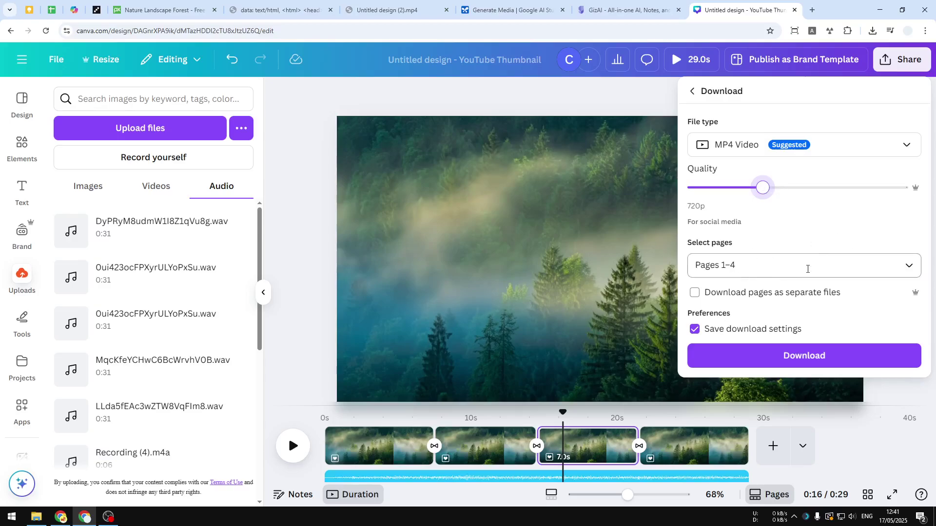
{"action": "left_click", "coordinate": [777, 260]}
{"action": "left_click", "coordinate": [705, 301]}
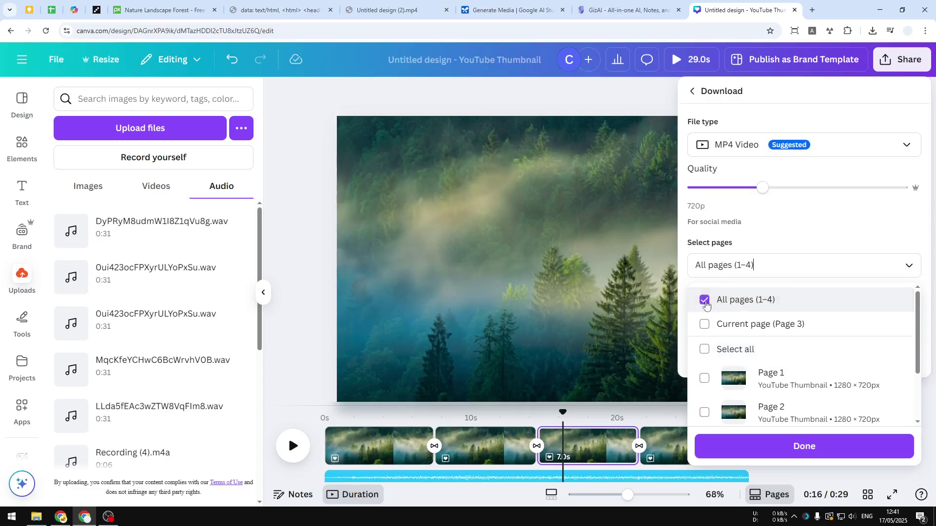
{"action": "key", "text": "Escape"}
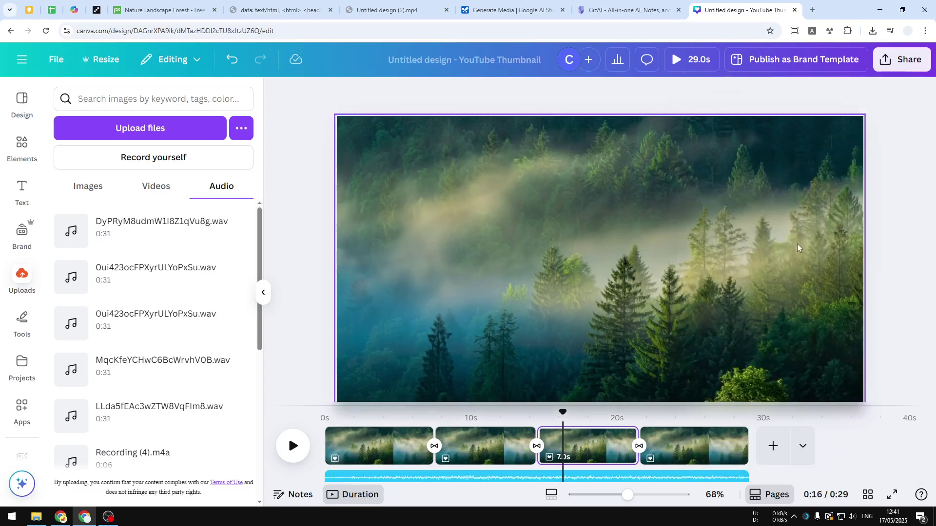
{"action": "left_click", "coordinate": [901, 71]}
{"action": "left_click", "coordinate": [715, 311]}
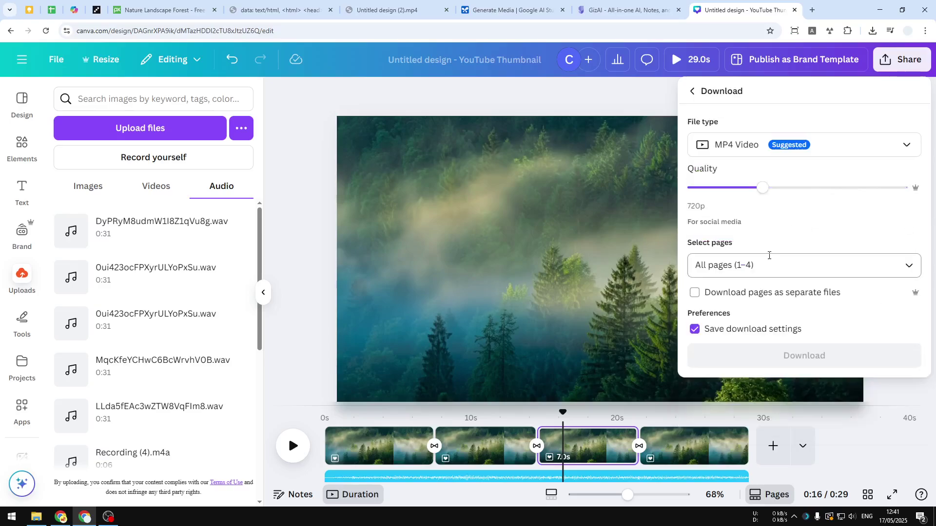
{"action": "left_click", "coordinate": [760, 269]}
{"action": "left_click", "coordinate": [813, 237]}
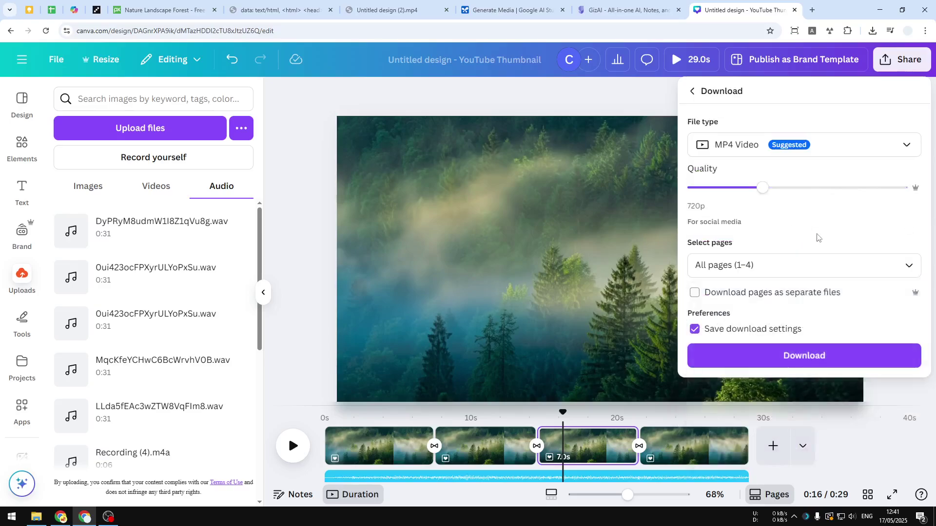
{"action": "left_click", "coordinate": [807, 357]}
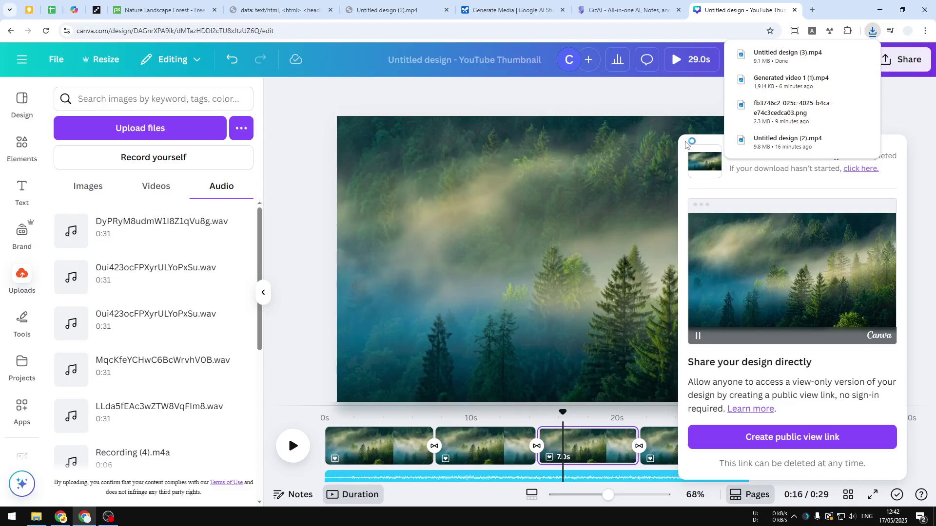
Open the downloaded Untitled design (3).mp4 in the browser and watch it in full screen
{"action": "left_click_drag", "start_coordinate": [833, 2], "coordinate": [834, 6]}
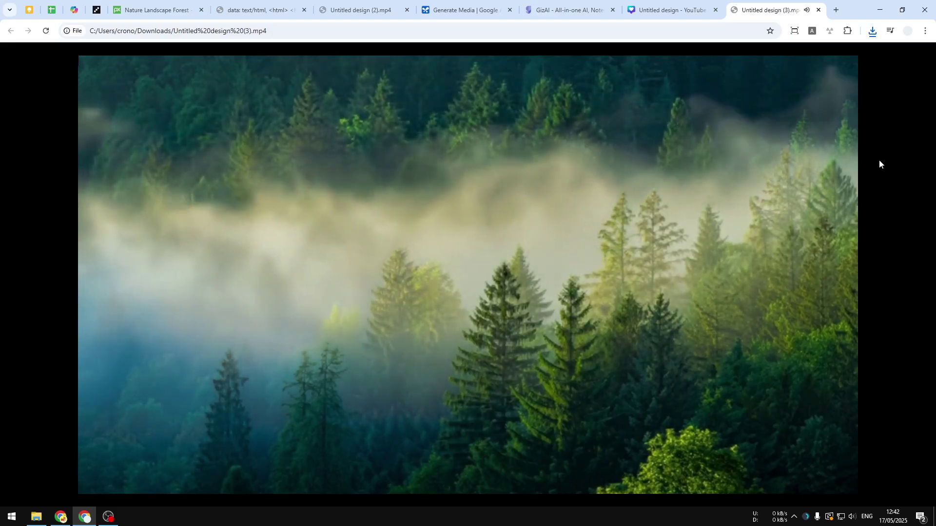
{"action": "mouse_move", "coordinate": [782, 215]}
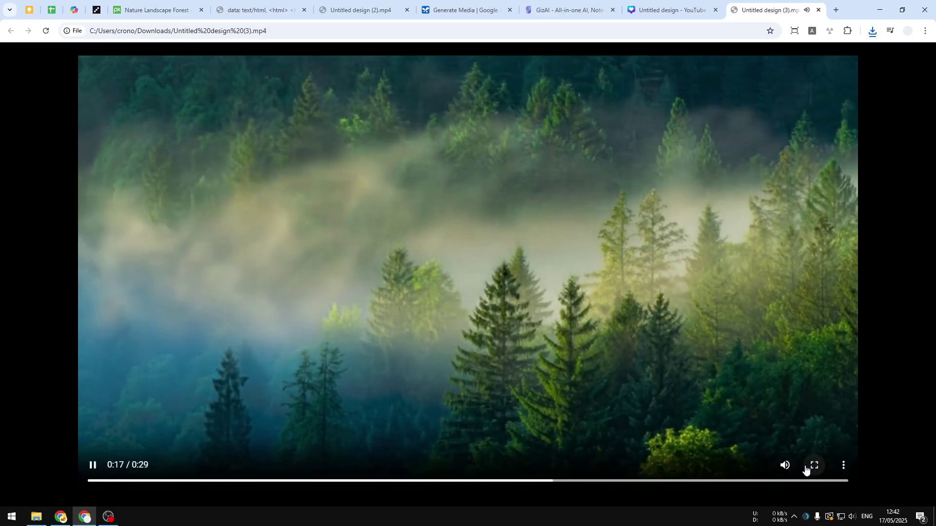
{"action": "left_click", "coordinate": [813, 467]}
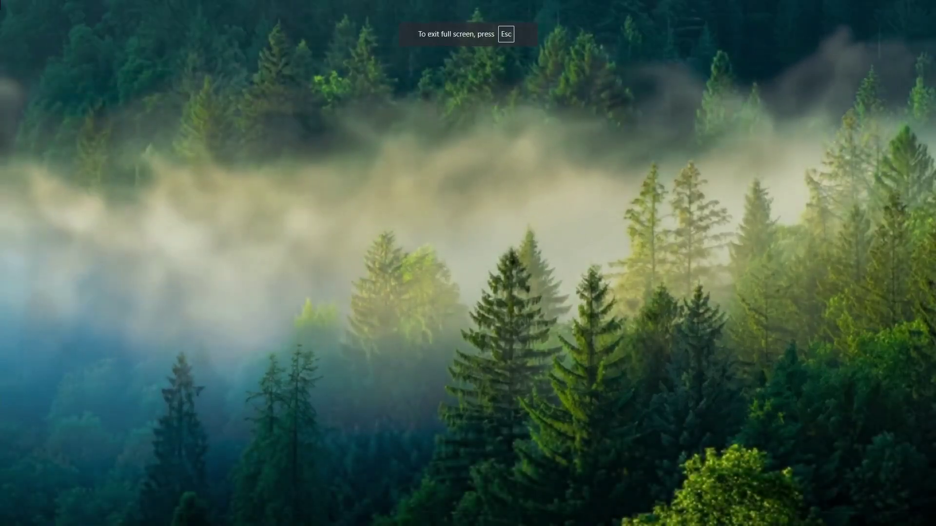